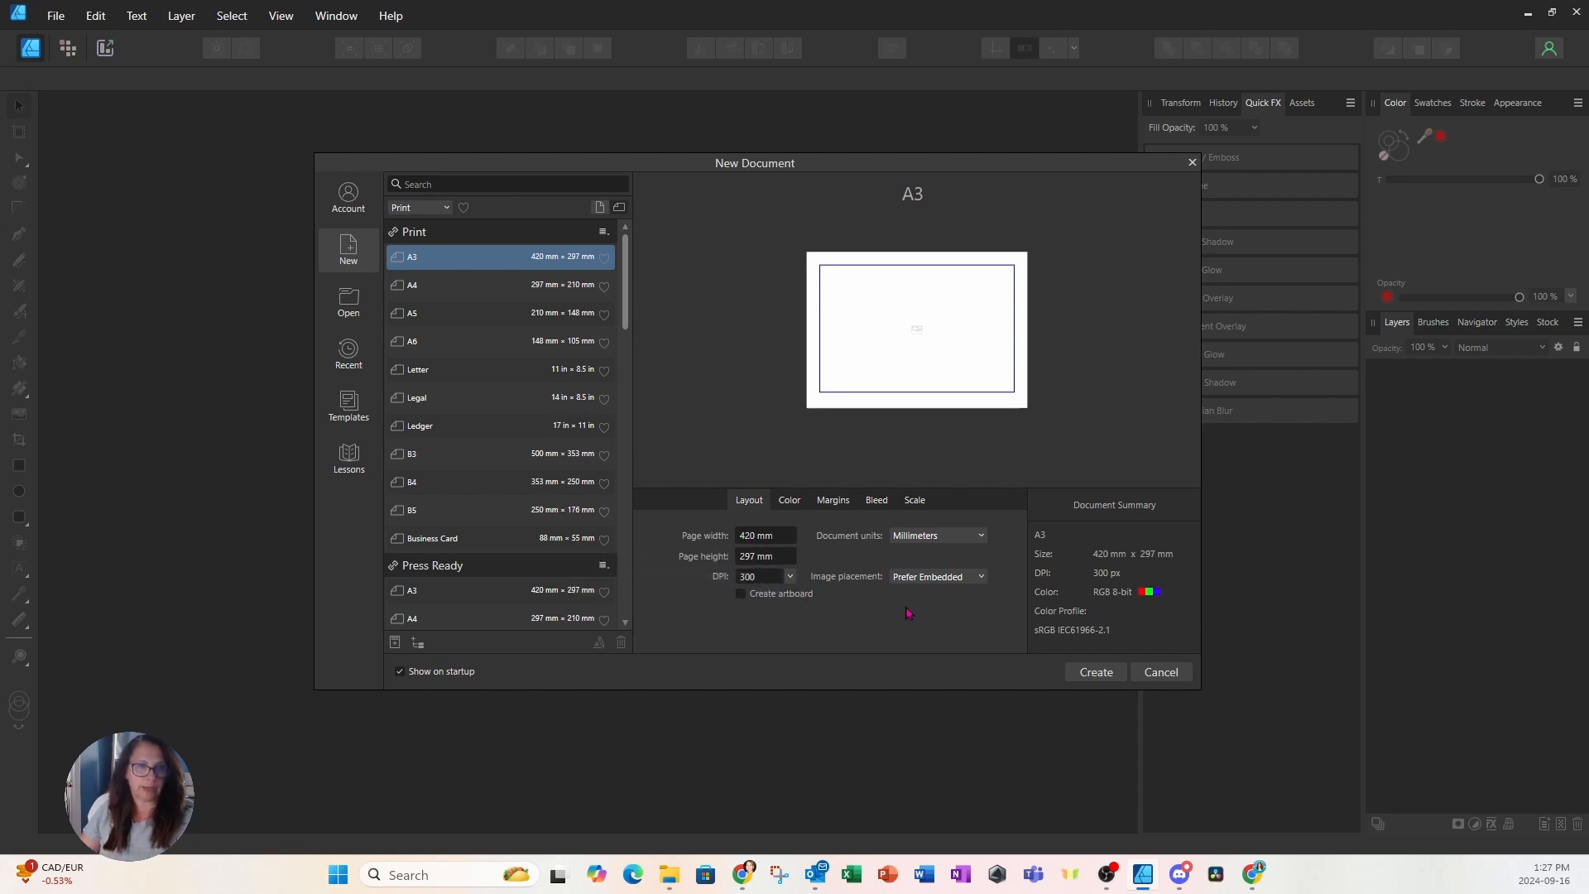
Create the blank A3 document and drag out an empty Artistic Text object on the page
left_click(1112, 677)
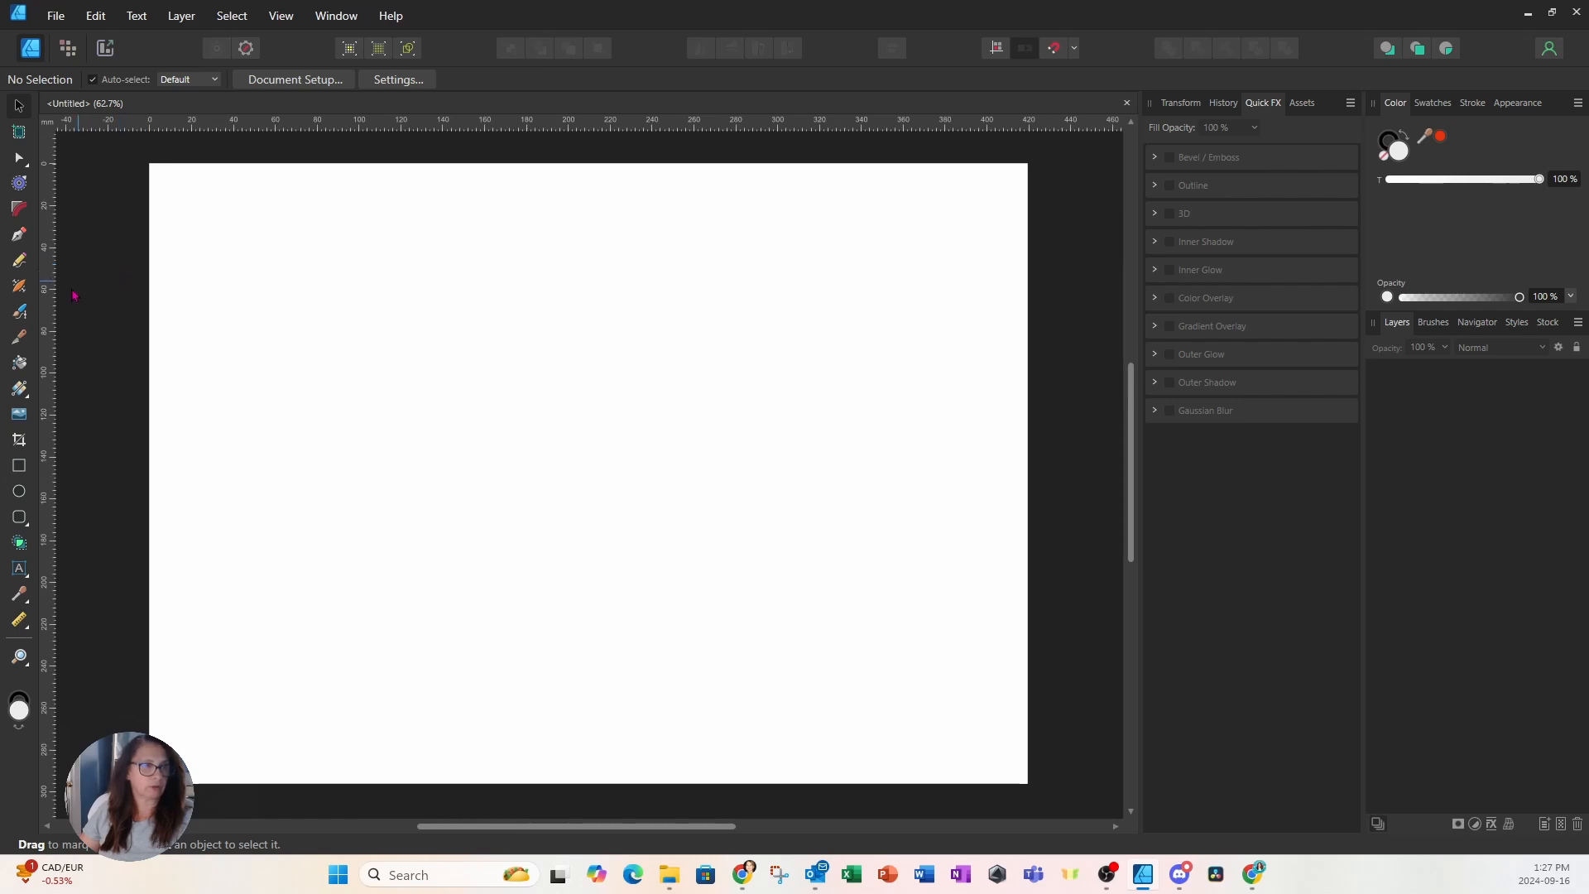
left_click(19, 573)
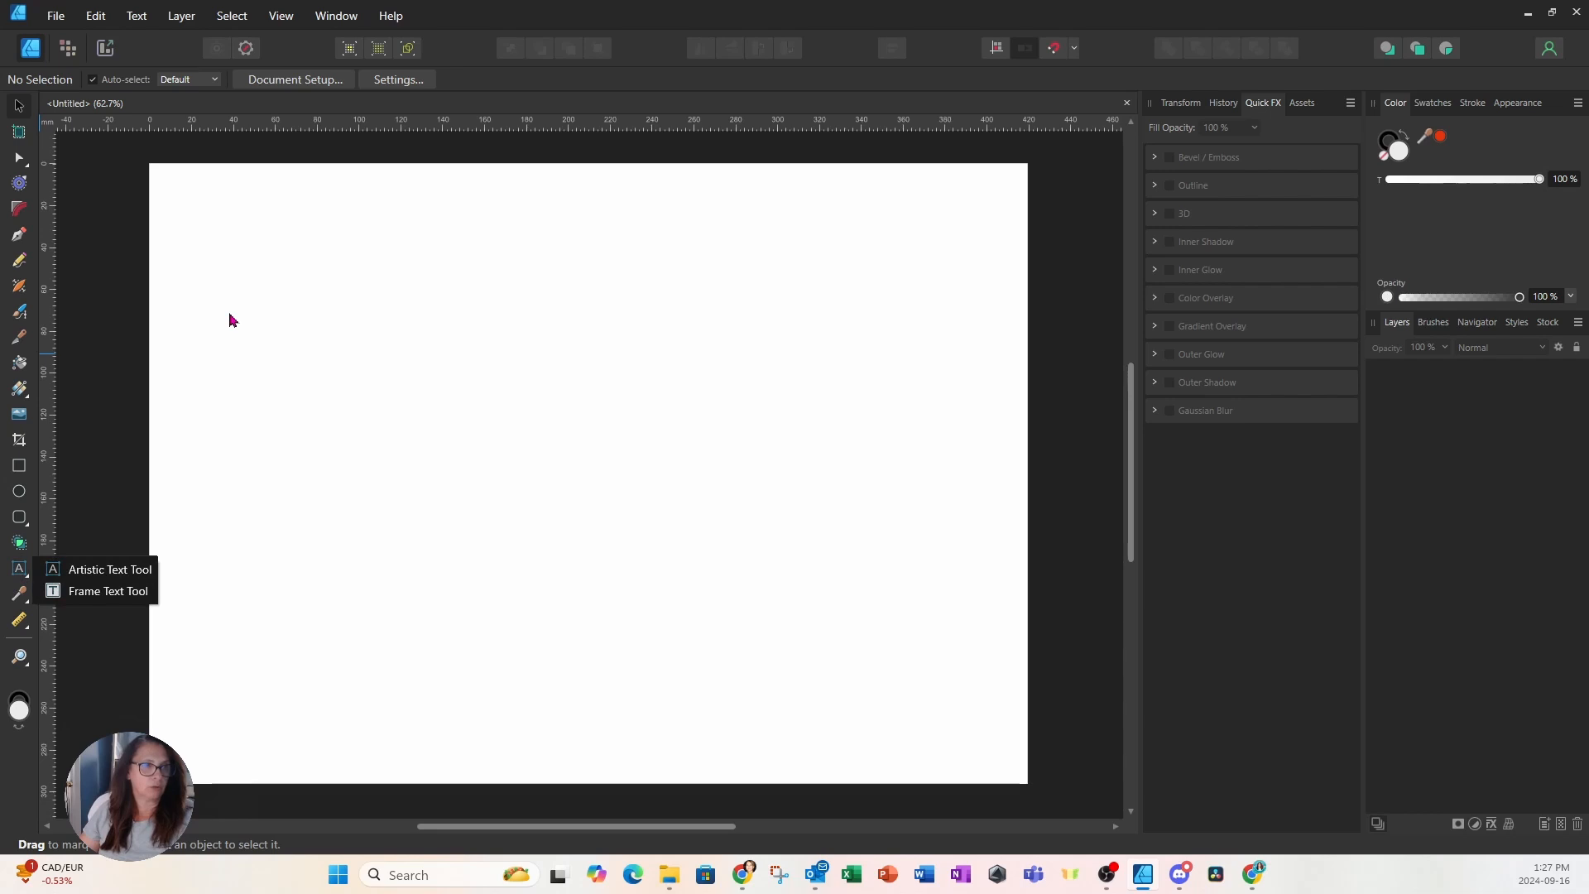
left_click(22, 576)
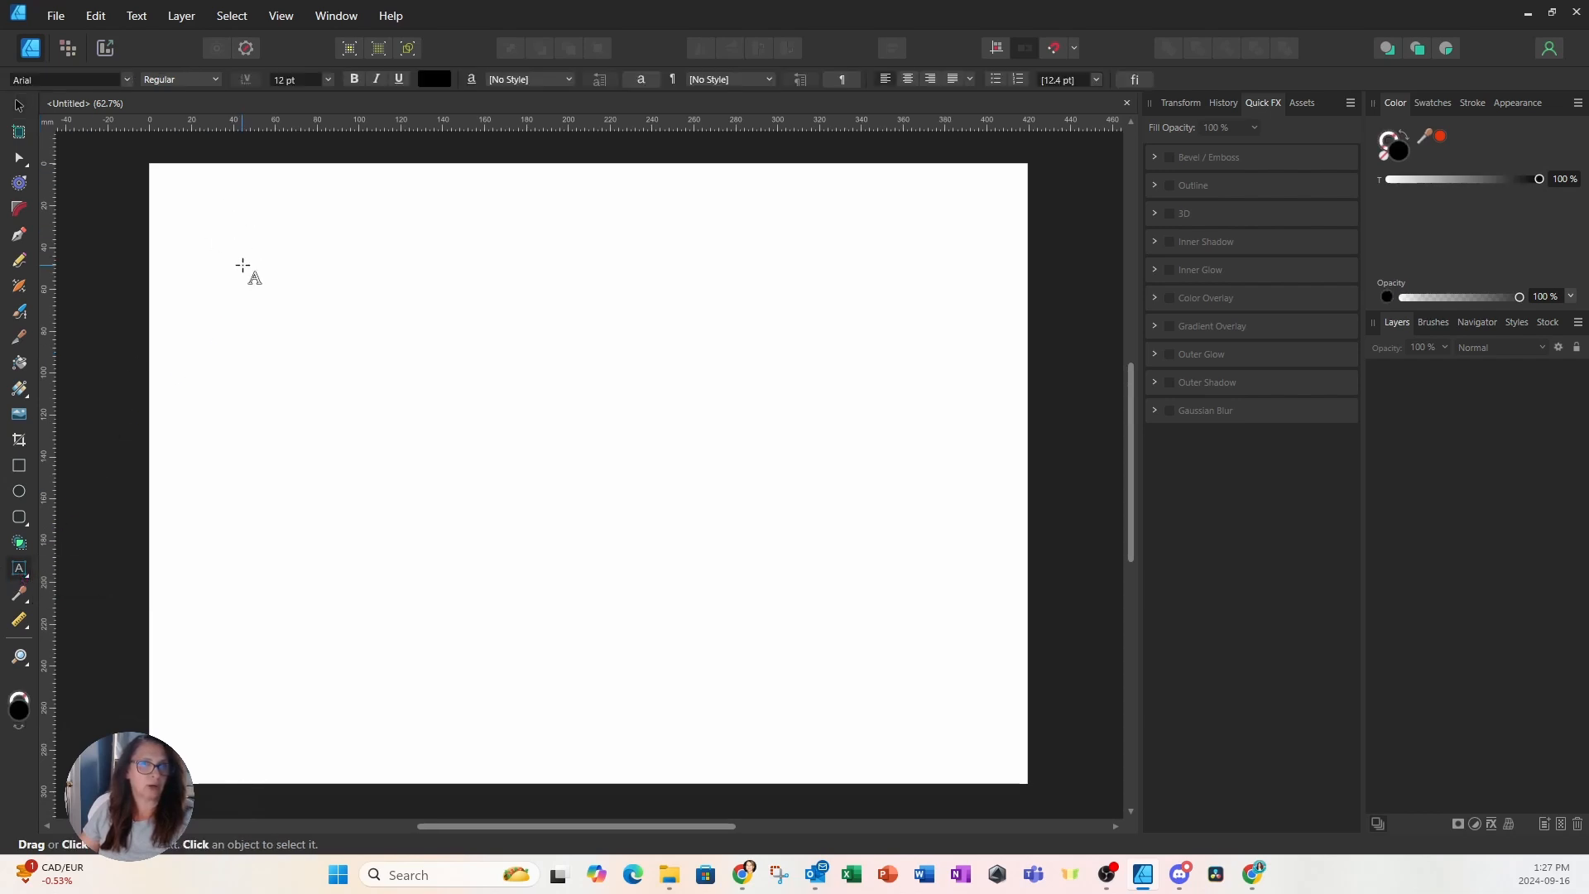
left_click_drag(294, 312, 583, 480)
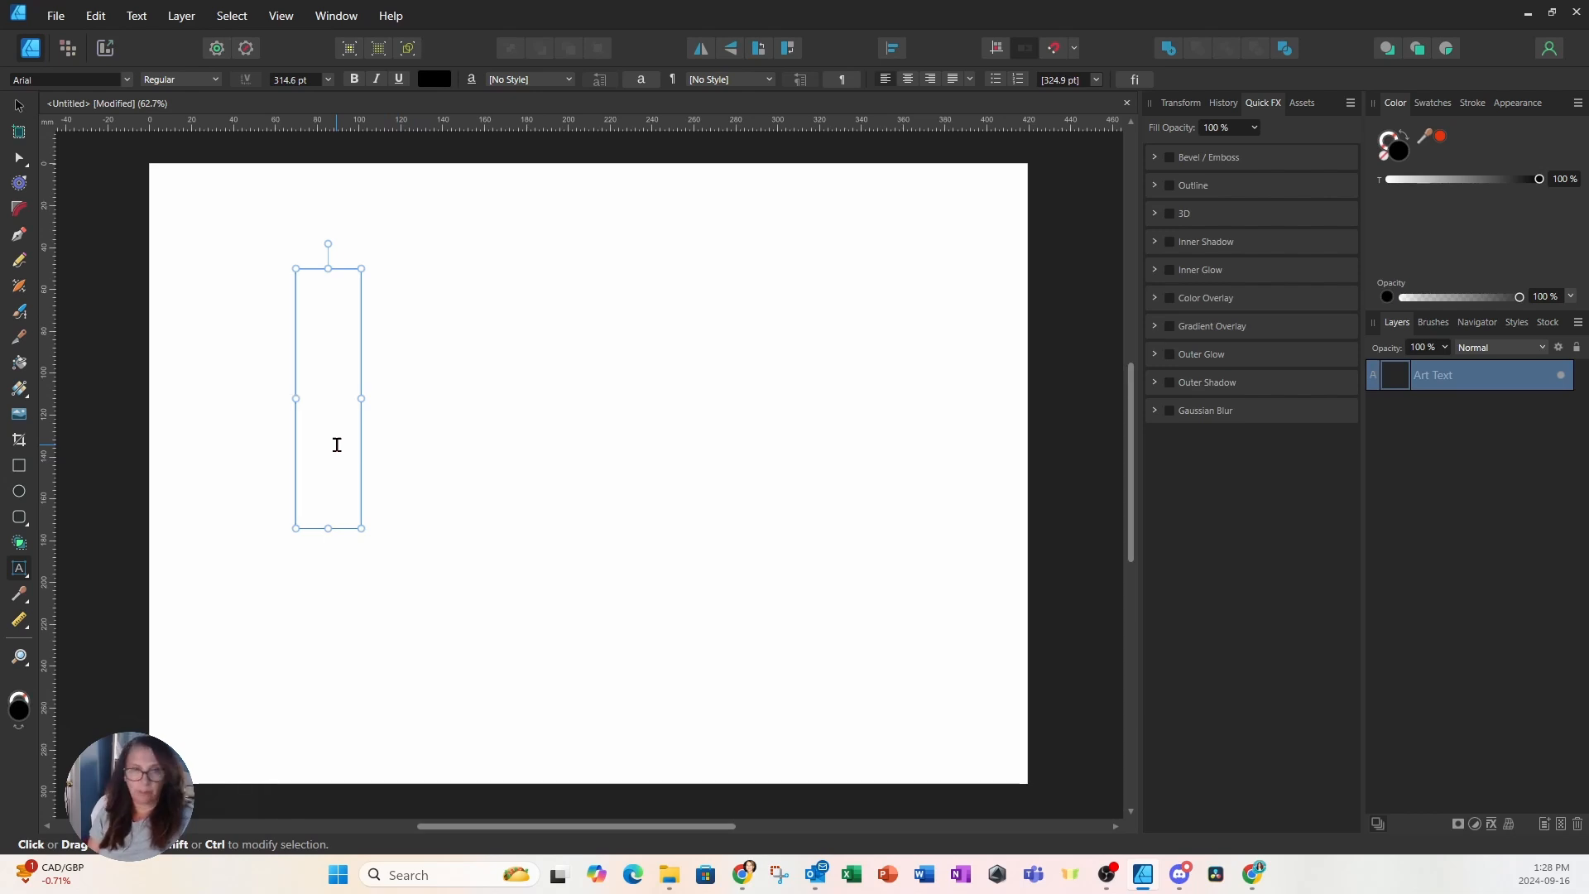
Type the word BACKGROUND, correcting the mistyped letters
type("b")
key("BackSpace")
type("B")
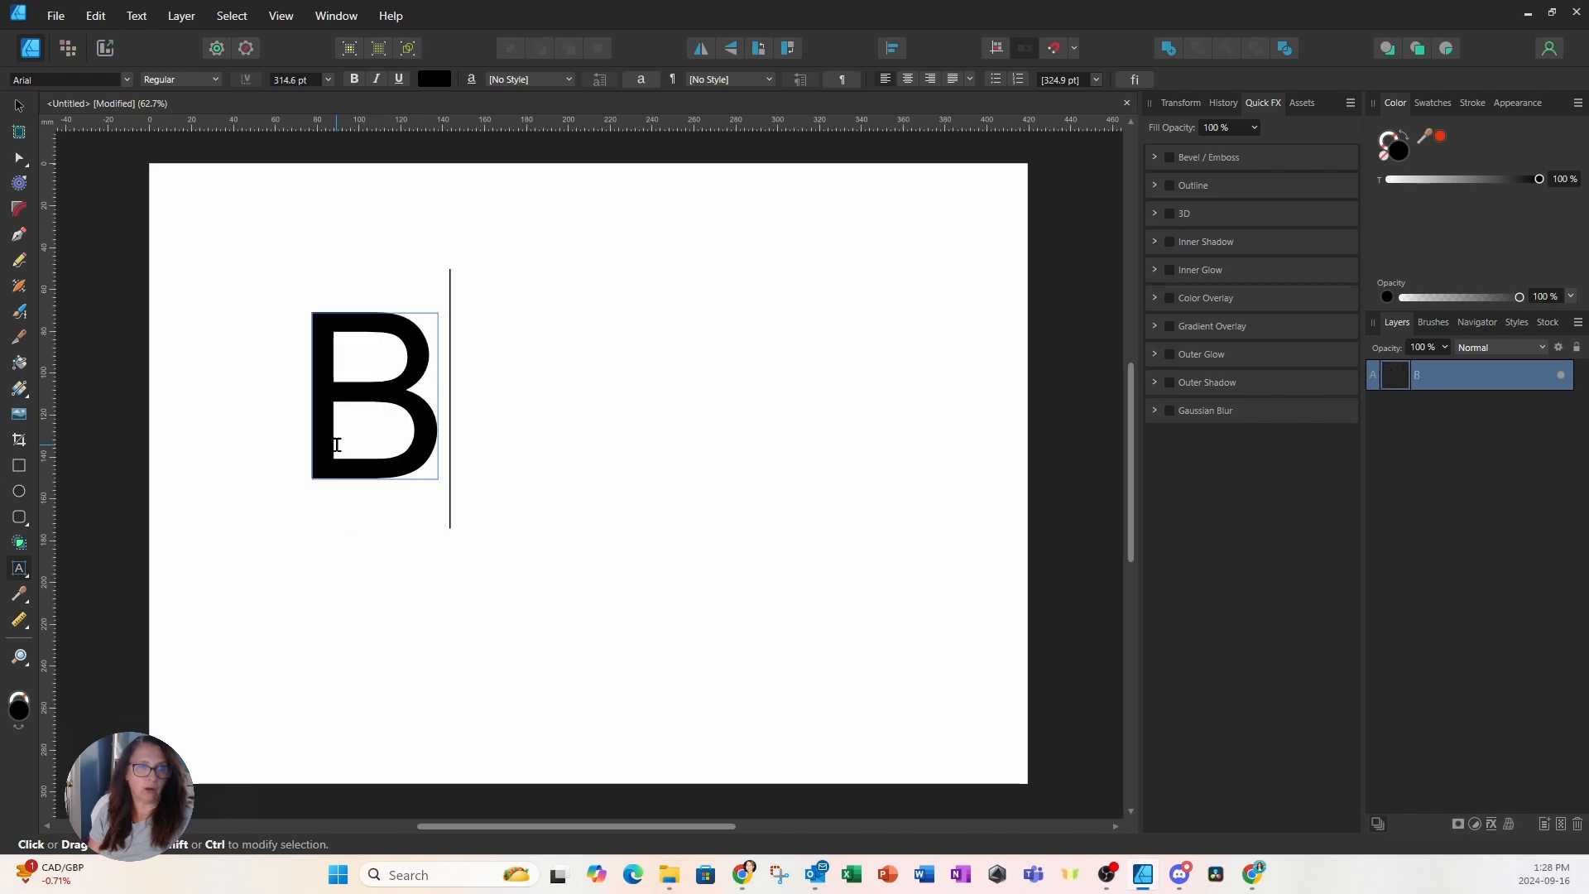
type("ACKG")
key("BackSpace")
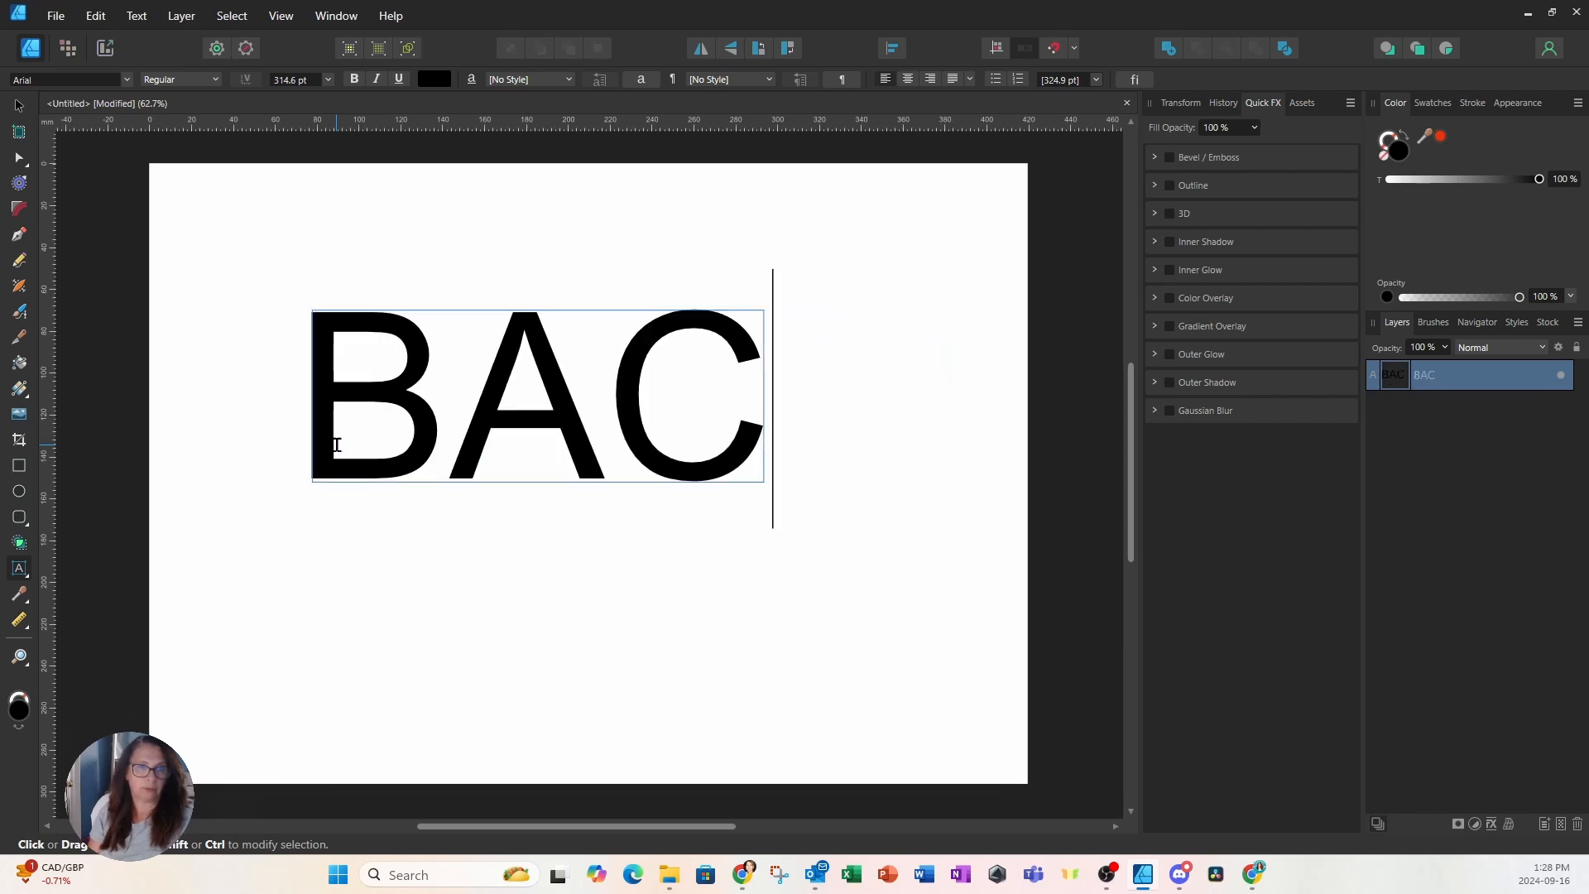
type("KGROUND")
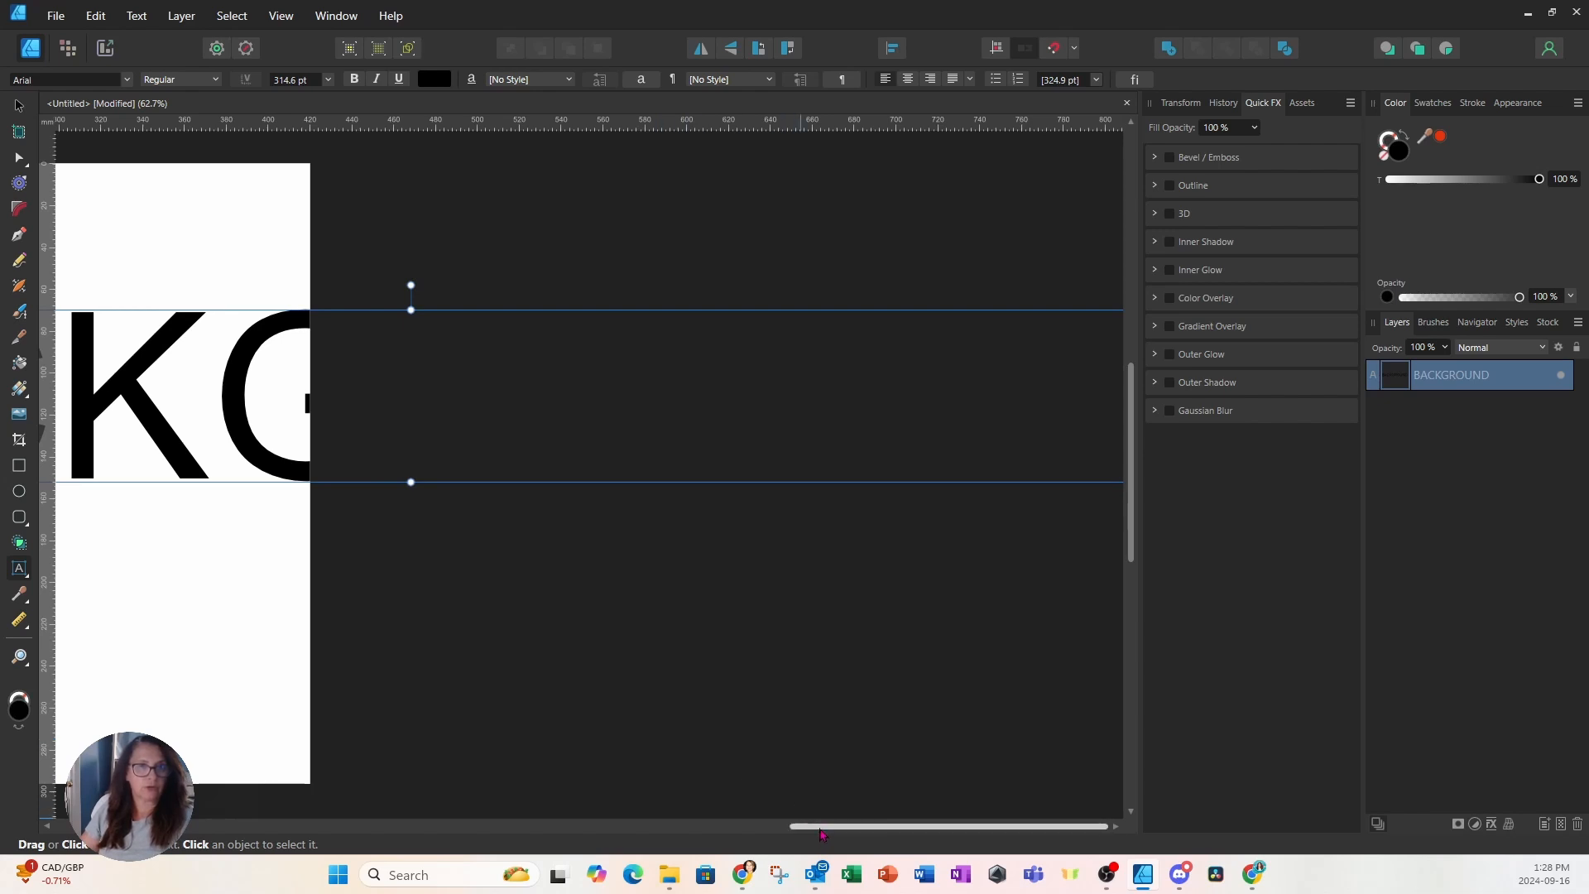
Set BACKGROUND to 30 pt, then enlarge it to about 118.5 pt across the page
double_click(279, 389)
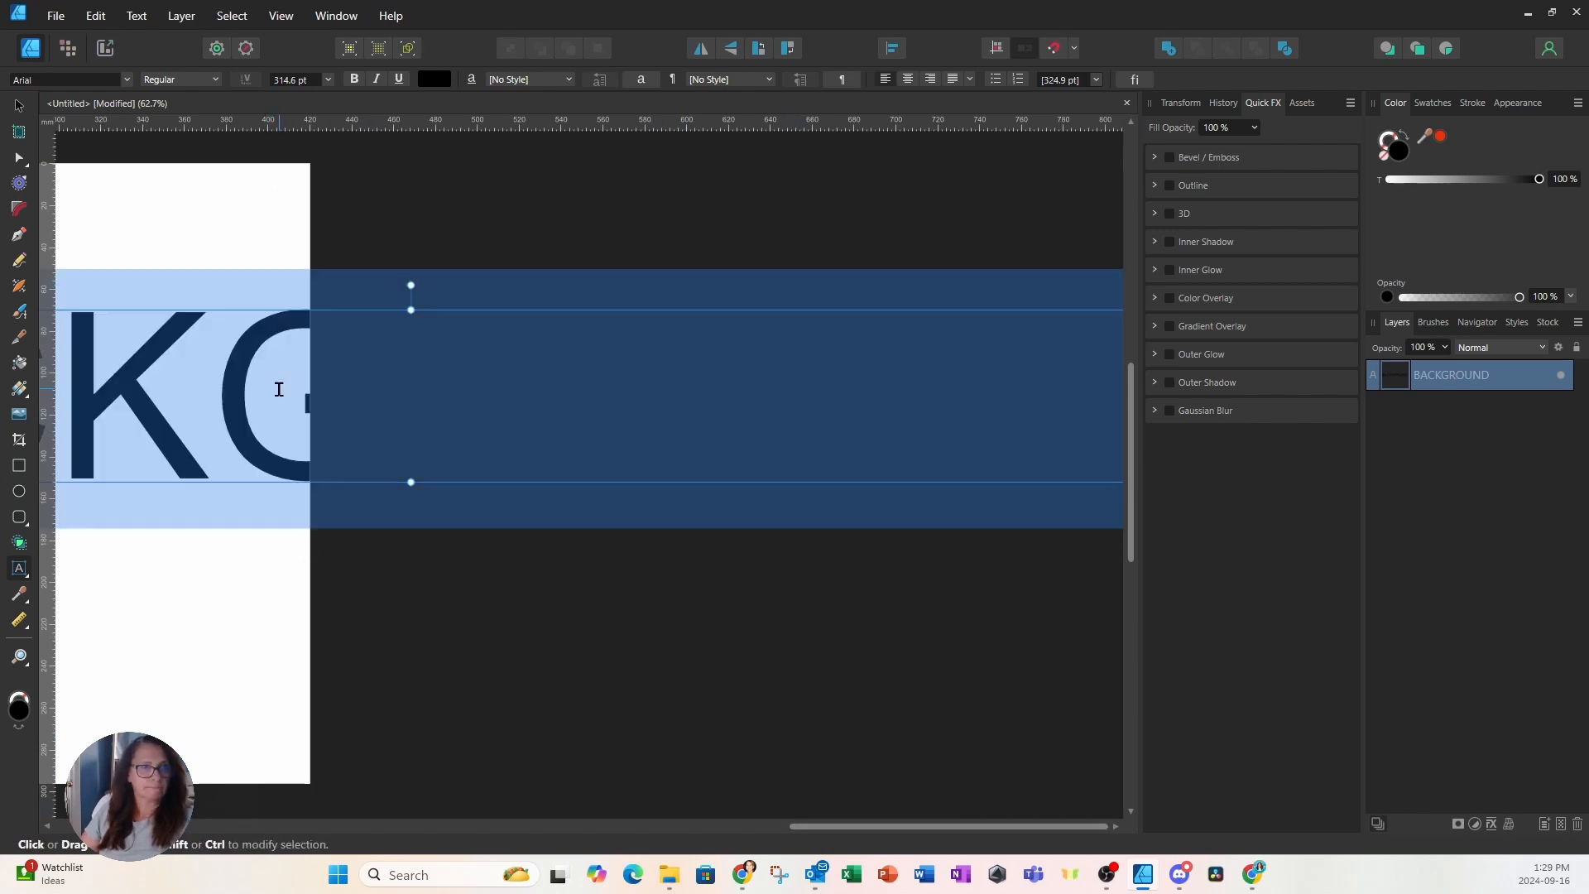
key("ctrl+a")
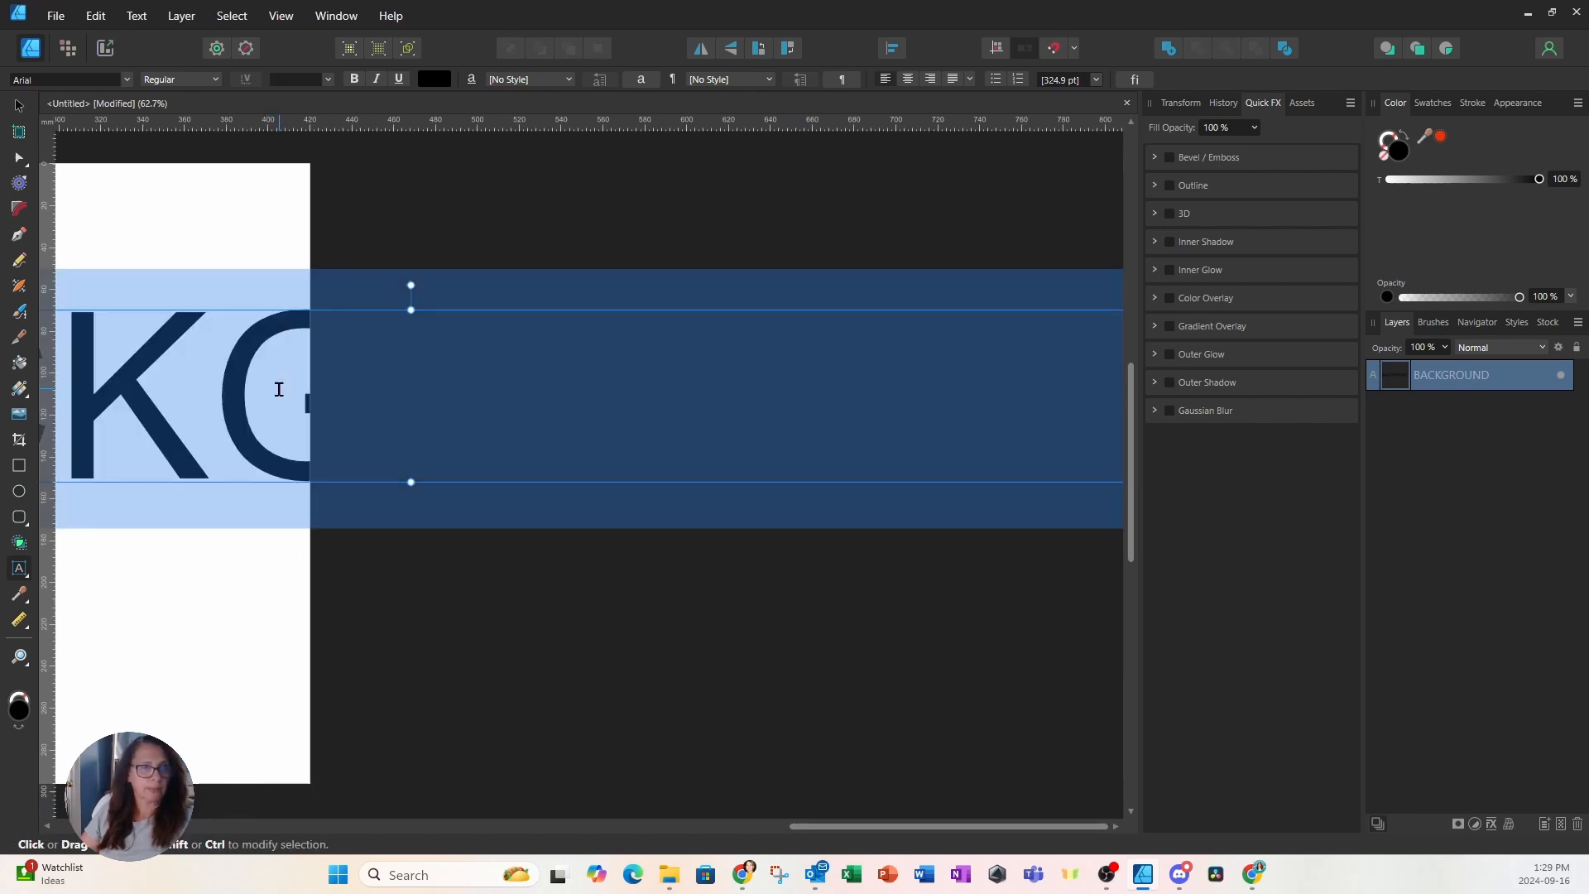
left_click(305, 78)
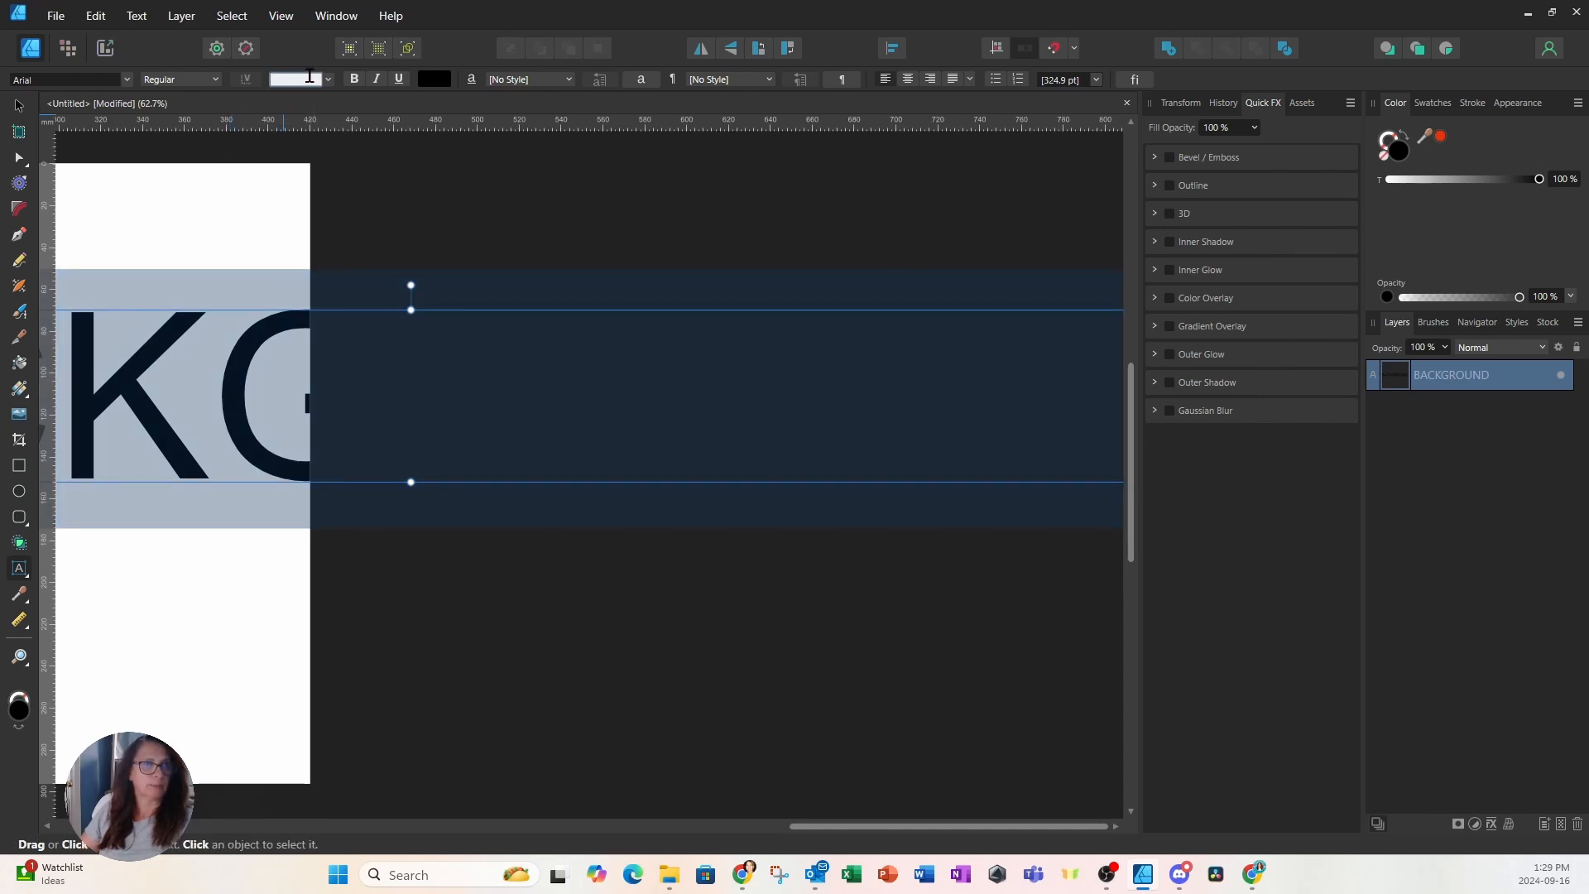
left_click(328, 79)
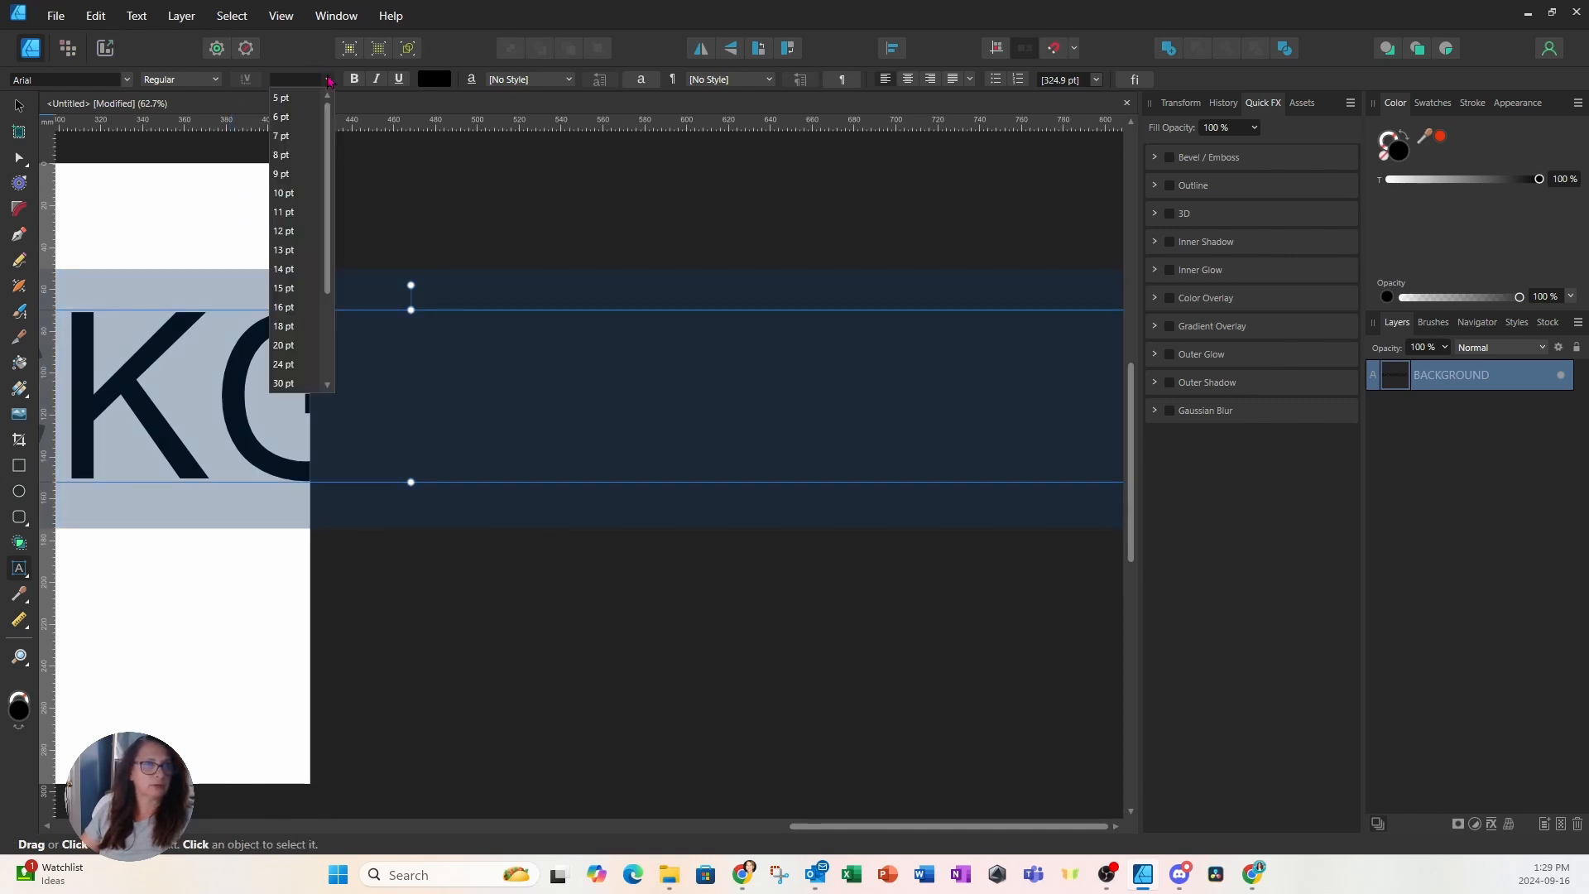
left_click(286, 383)
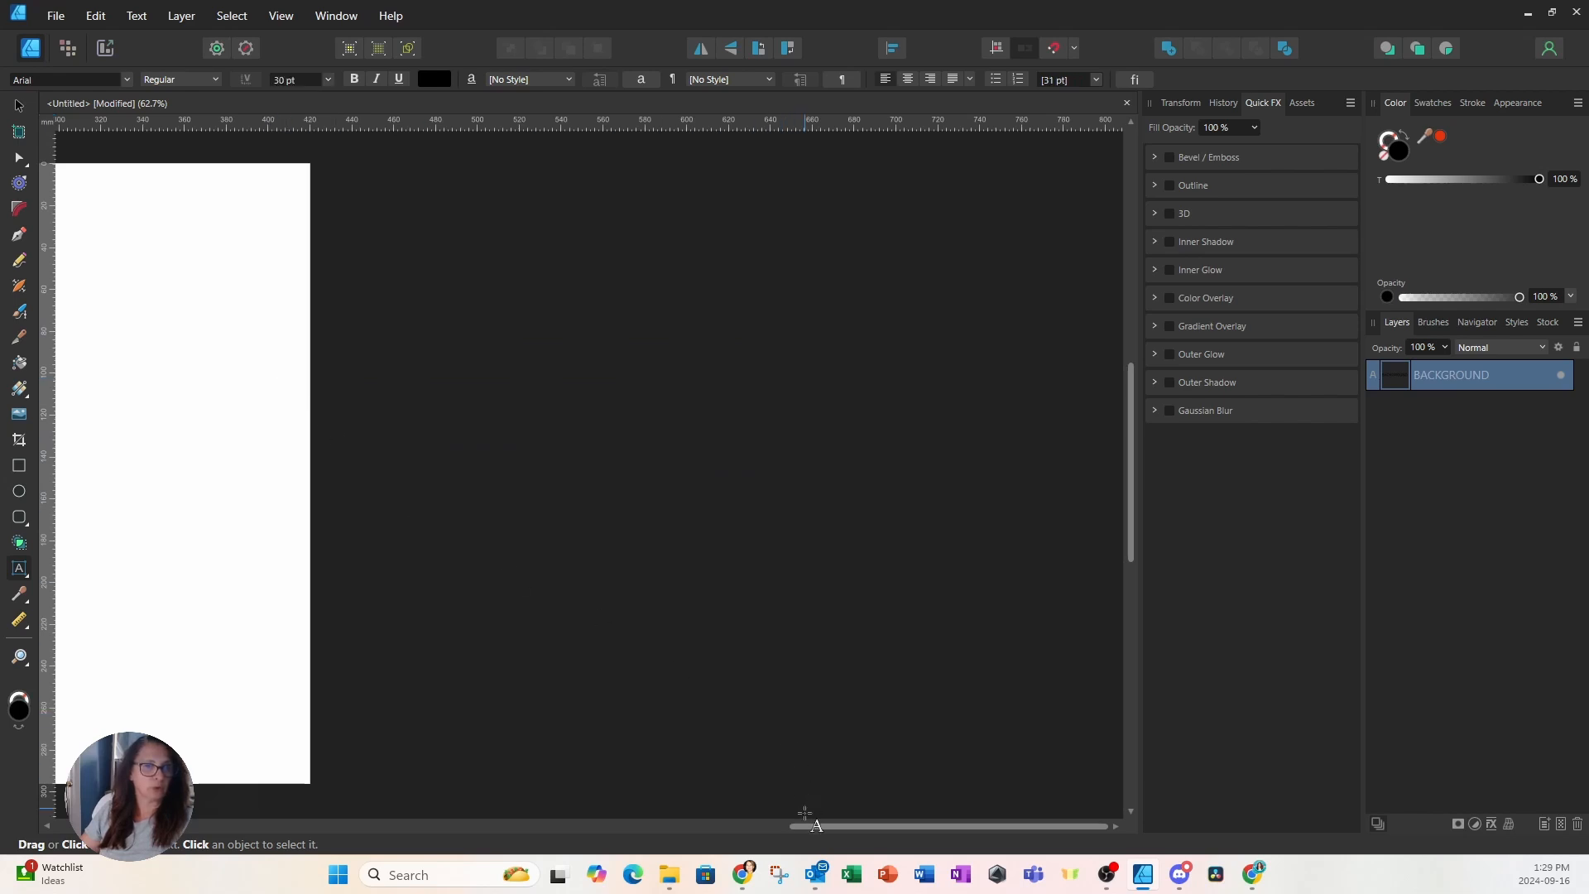
left_click_drag(815, 828, 417, 826)
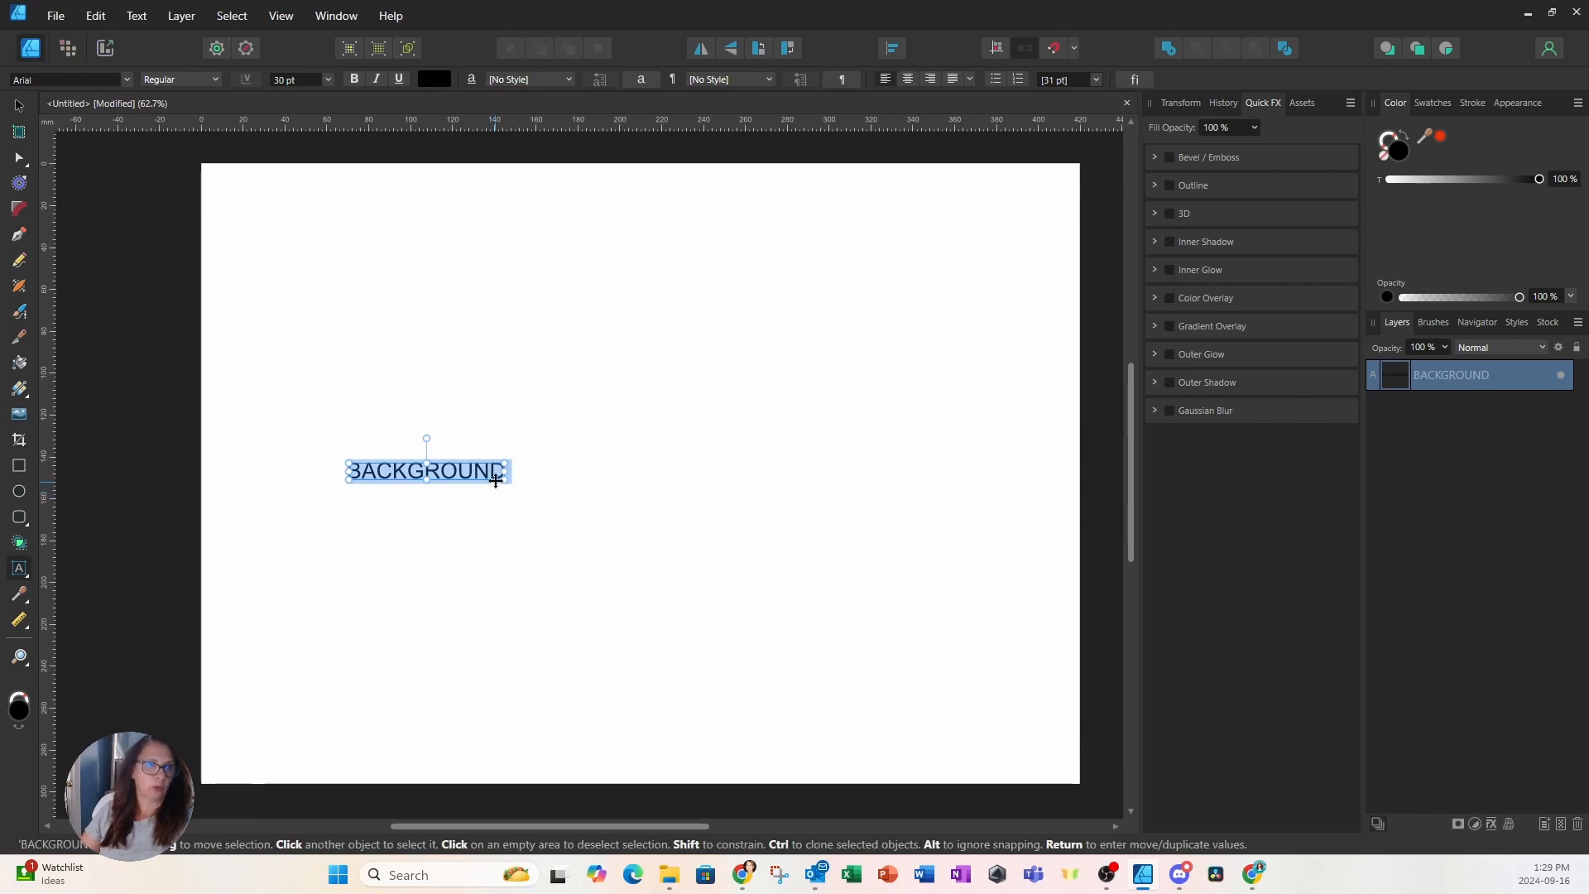
left_click_drag(508, 477, 927, 650)
left_click(852, 644)
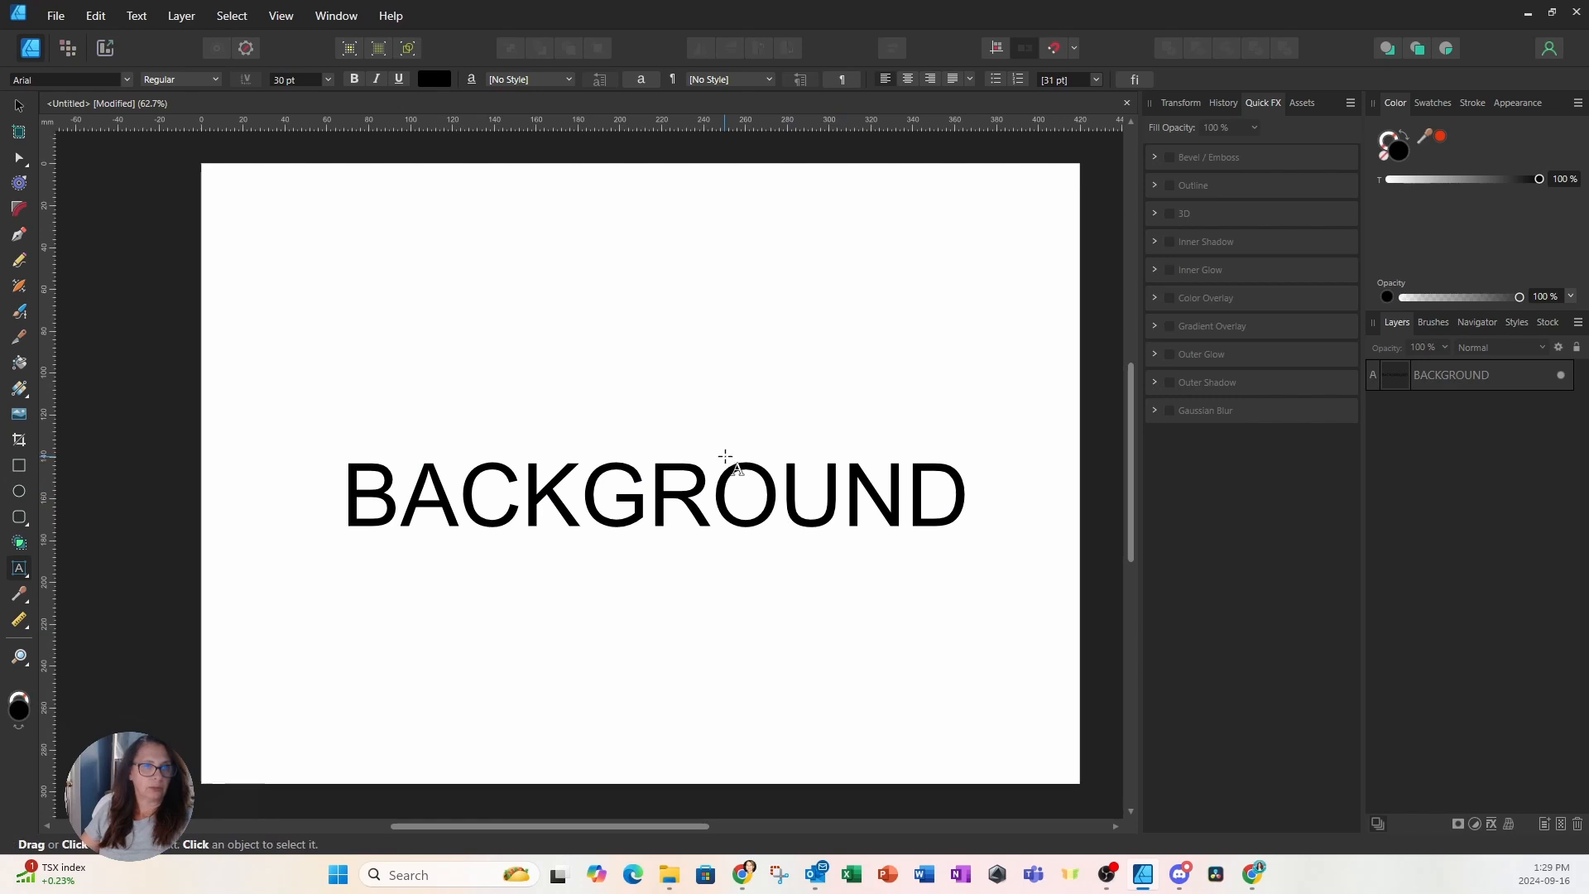
Nudge BACKGROUND up, make it bold, and stretch the letters to about 268.5 pt tall
left_click(713, 494)
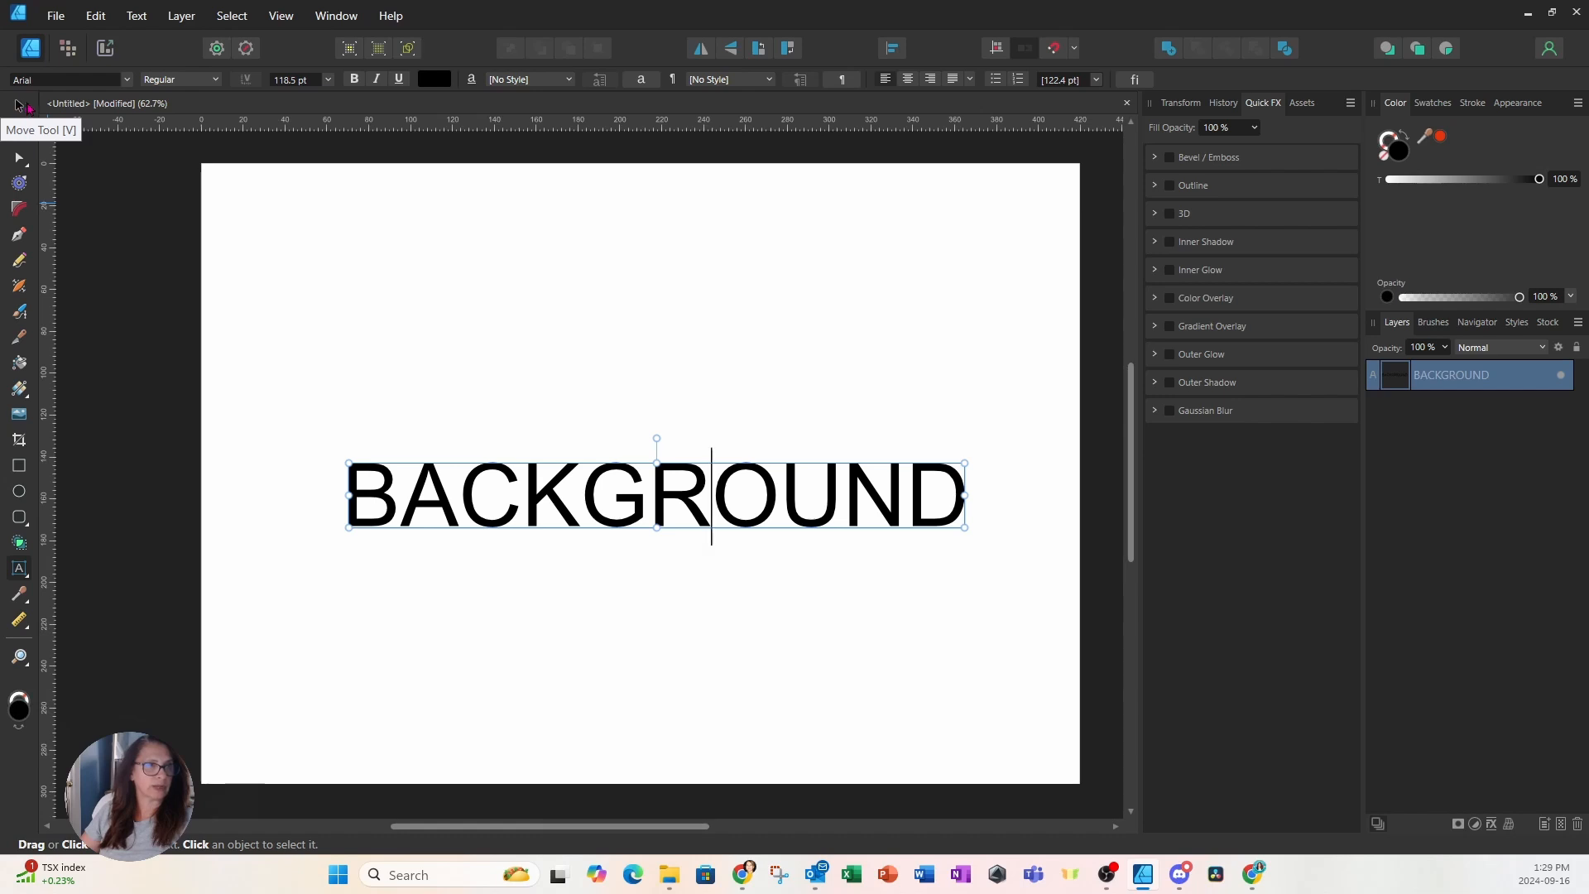
left_click(19, 106)
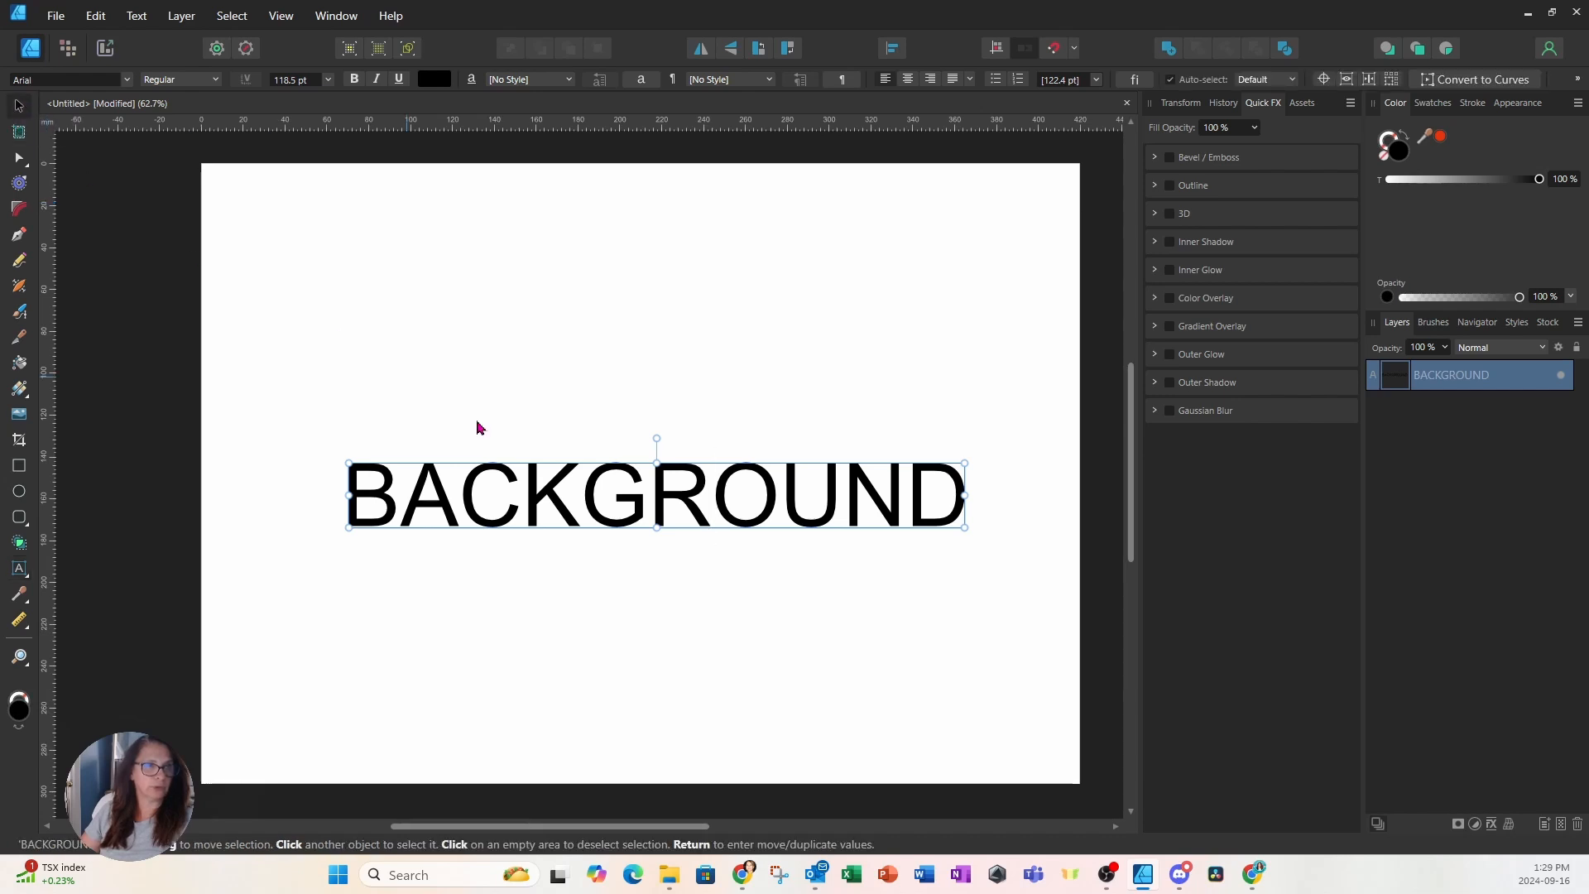
left_click_drag(668, 510, 656, 478)
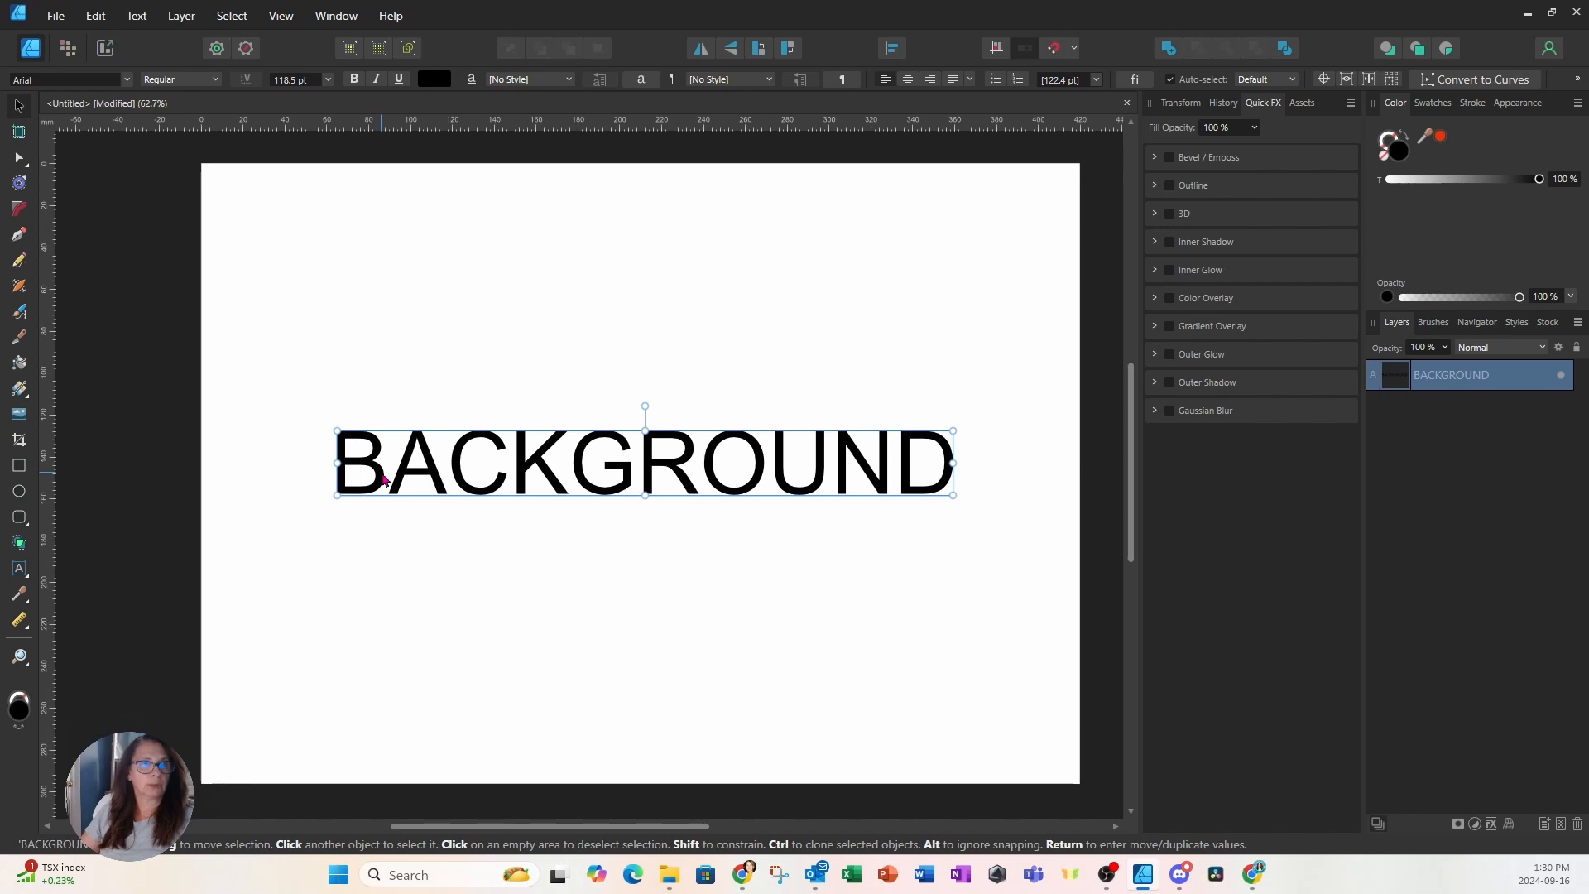
key("ctrl+b")
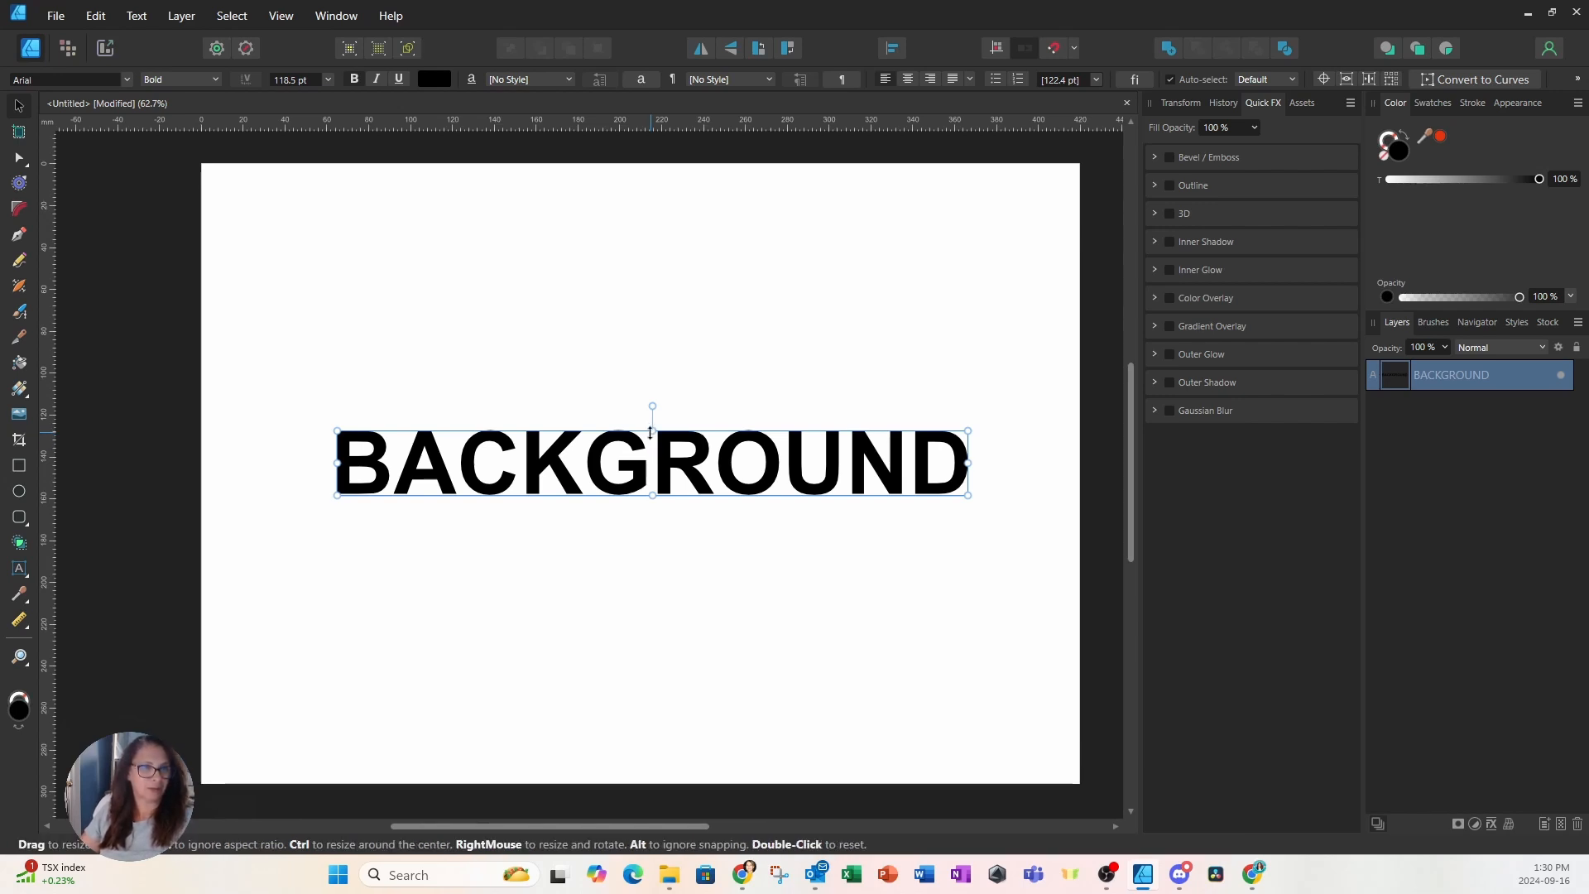
left_click_drag(651, 433, 648, 351)
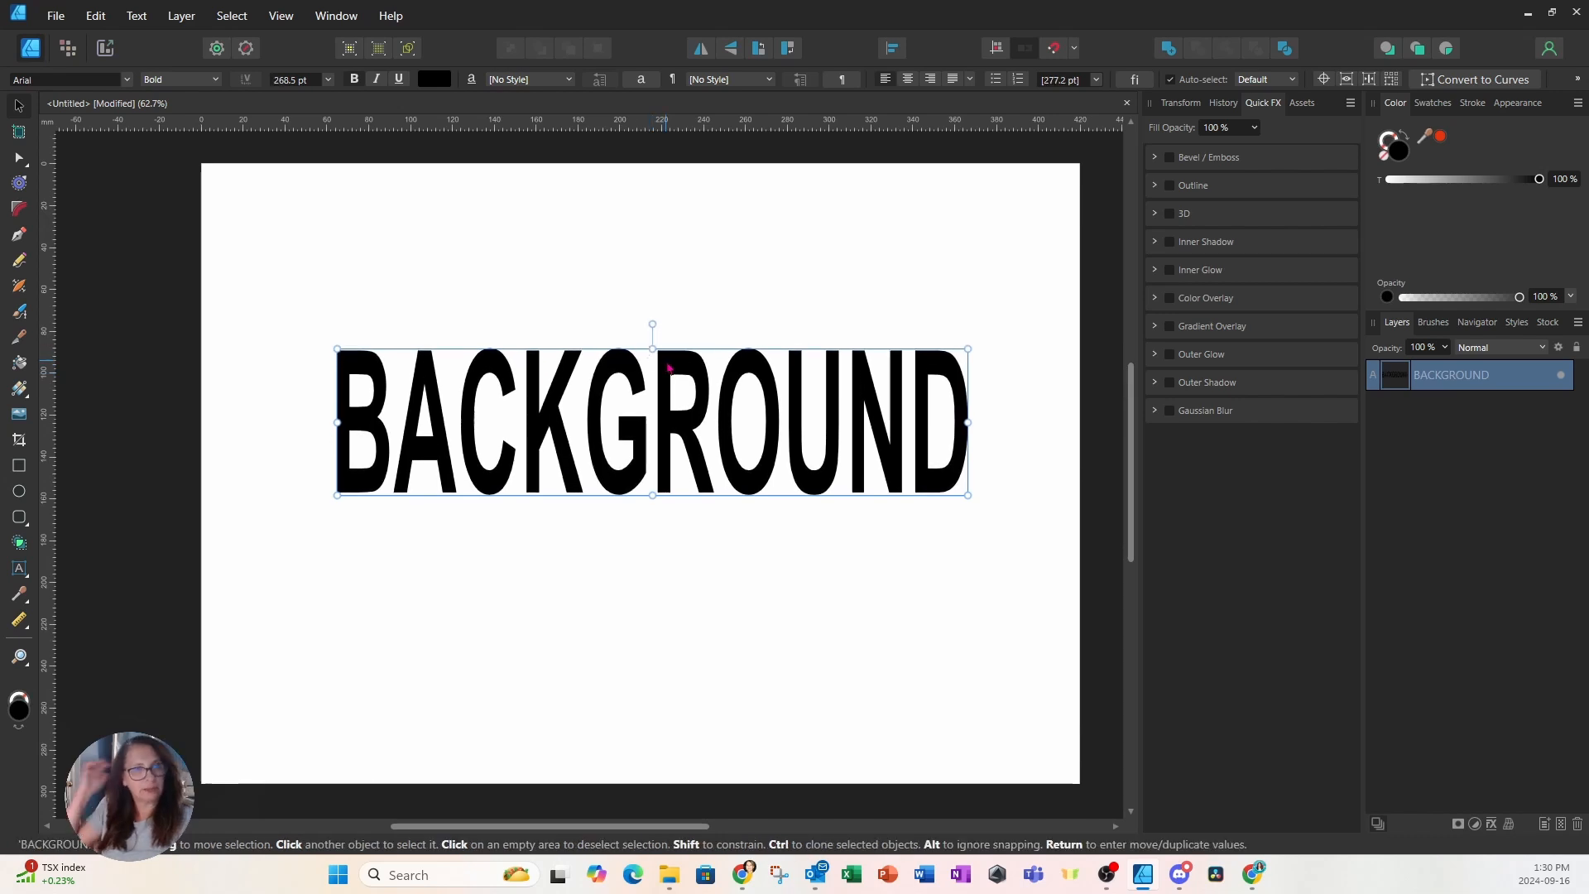
Switch BACKGROUND to Berlin Sans FB Demi, stretch it to 410.1 pt, and lower it slightly
left_click(127, 80)
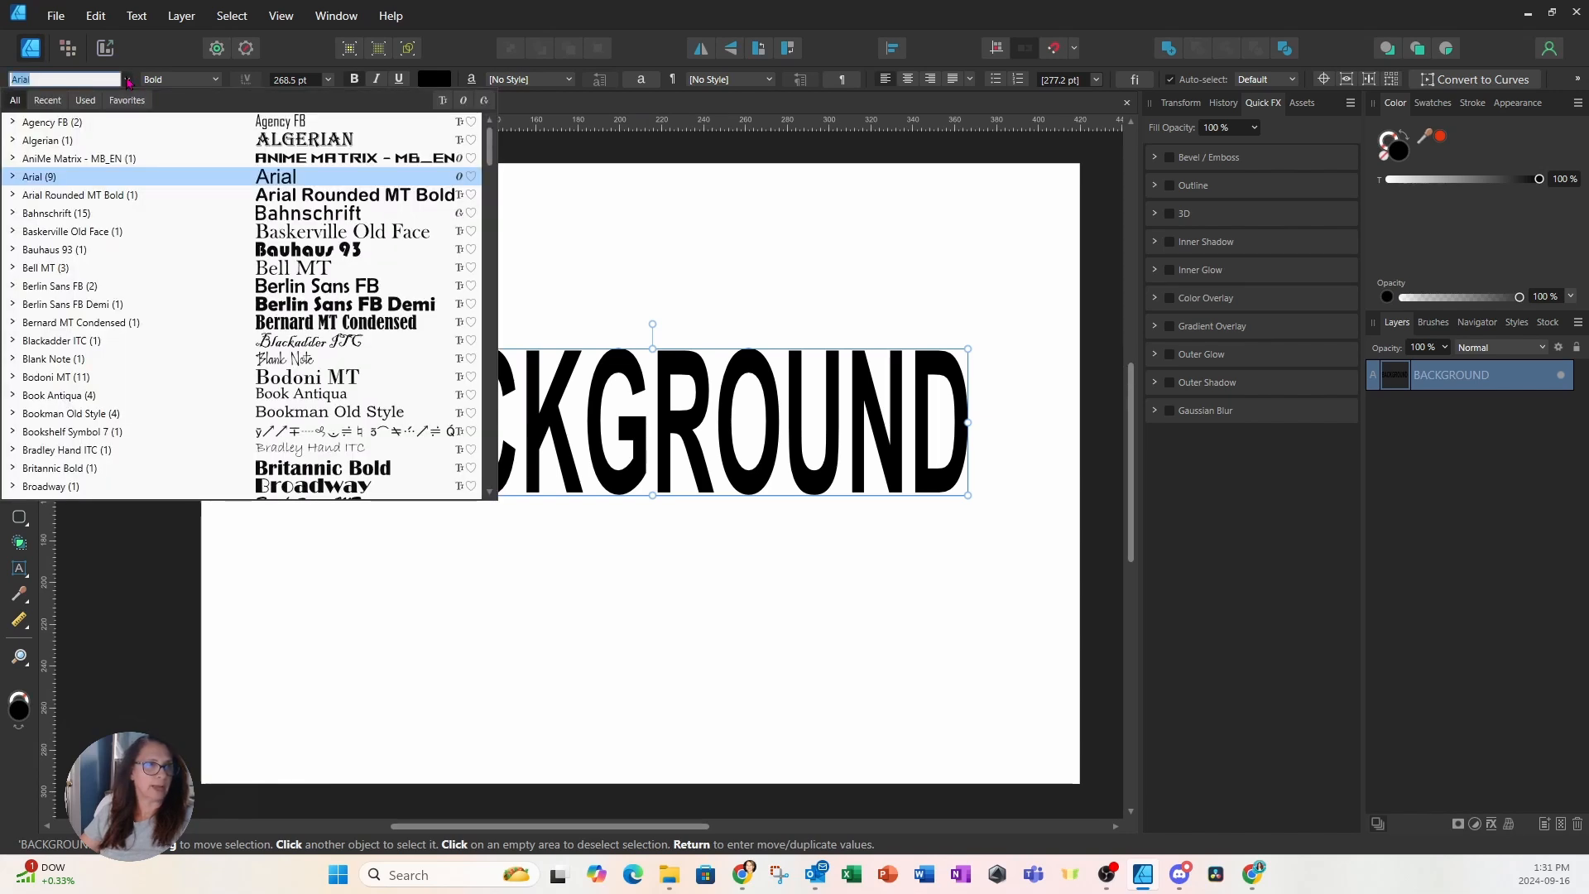
left_click(302, 307)
left_click_drag(928, 353, 975, 342)
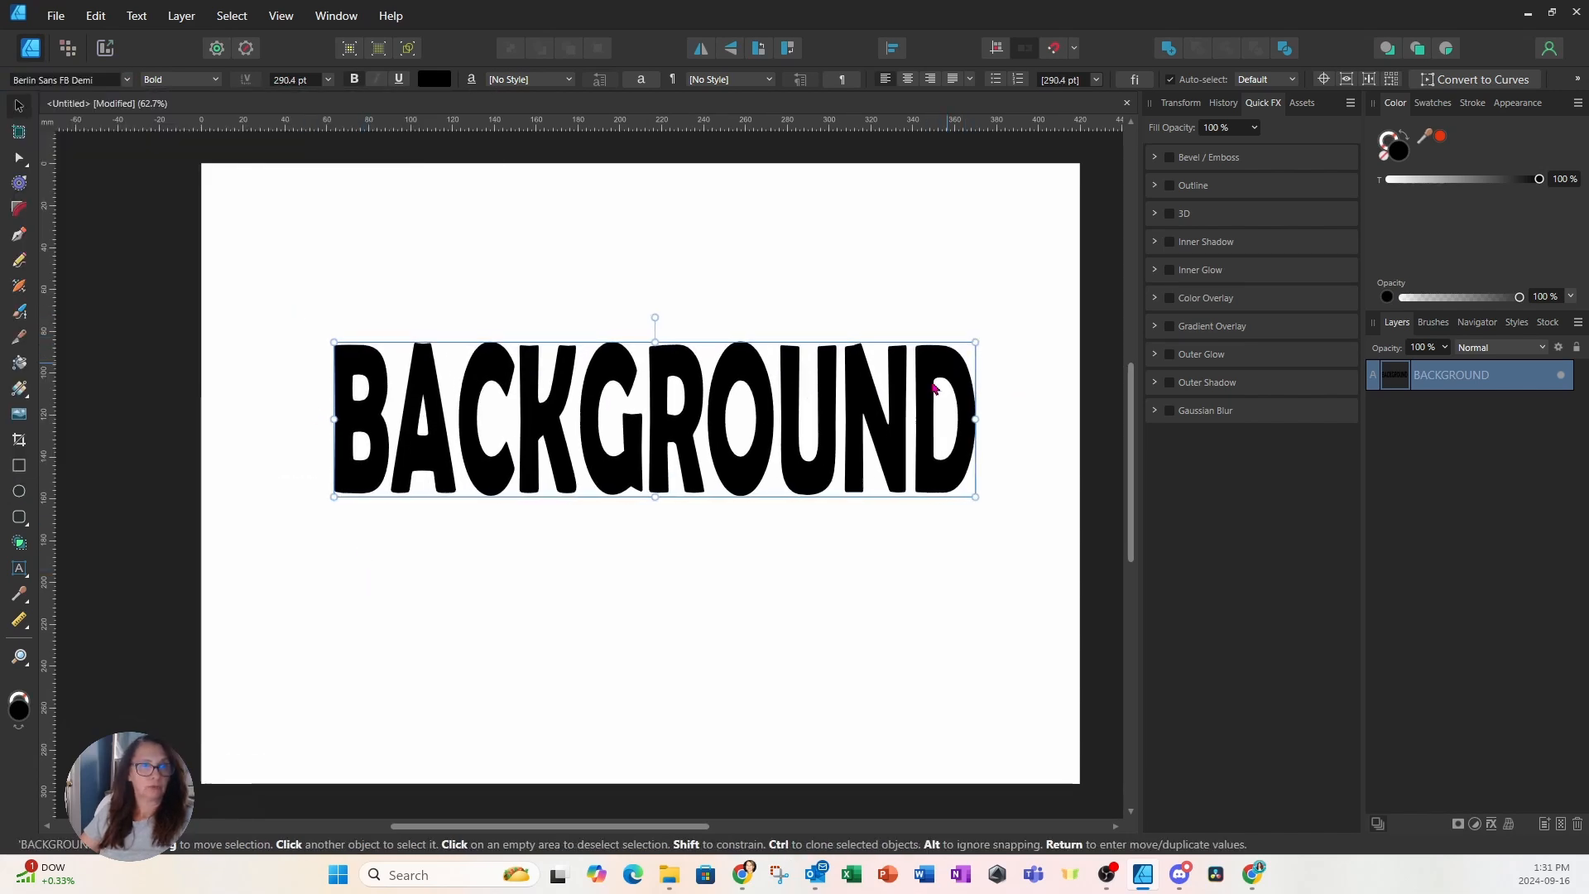
left_click_drag(904, 413, 886, 460)
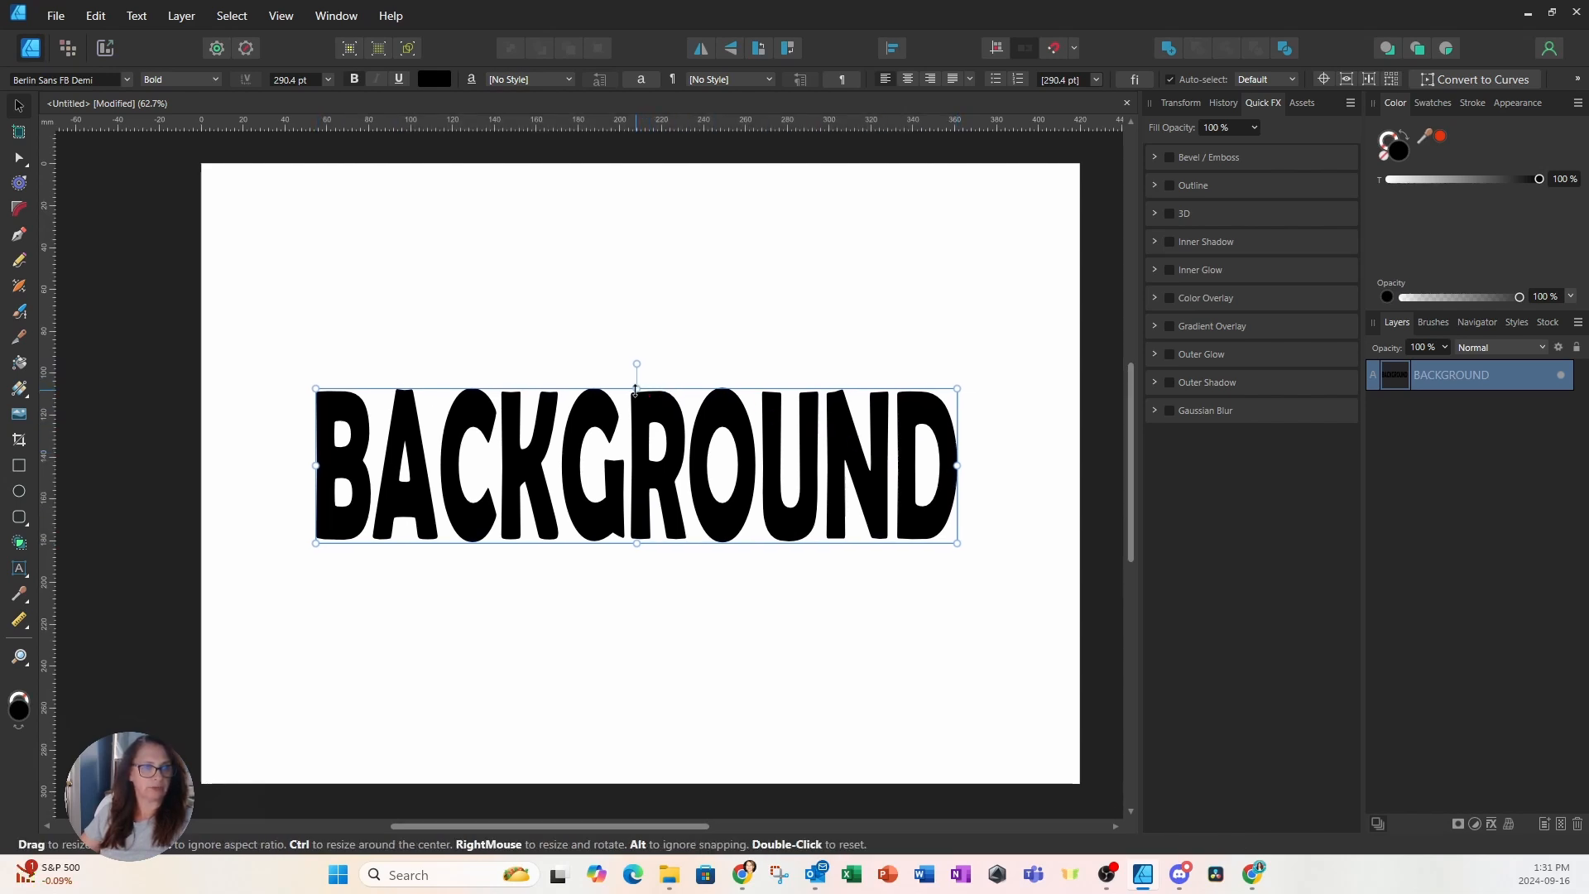
left_click_drag(636, 388, 636, 324)
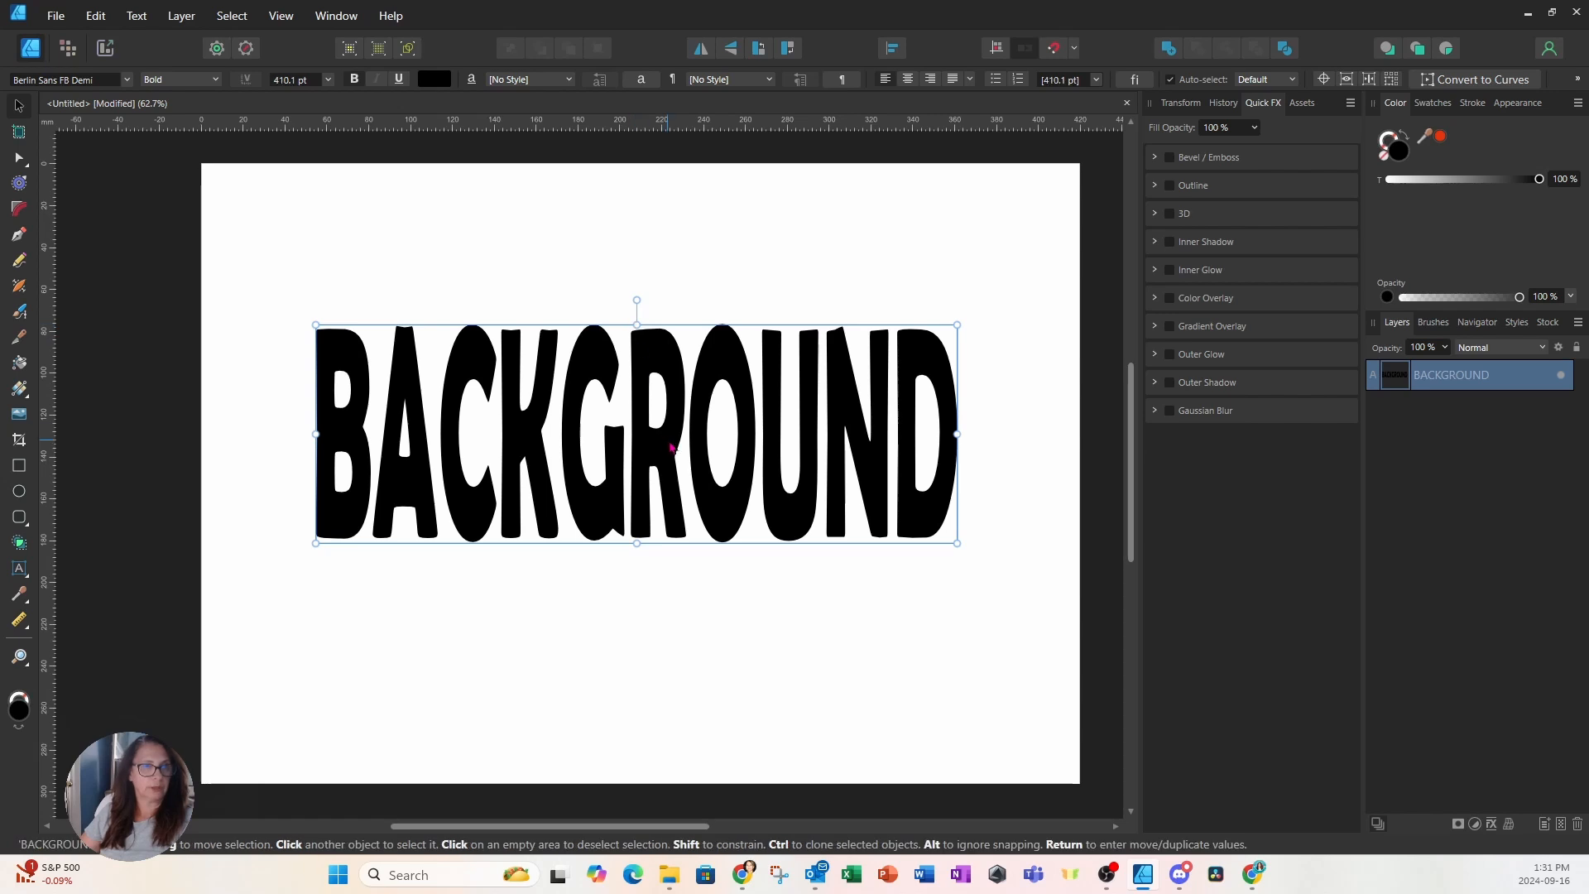
left_click_drag(671, 447, 673, 502)
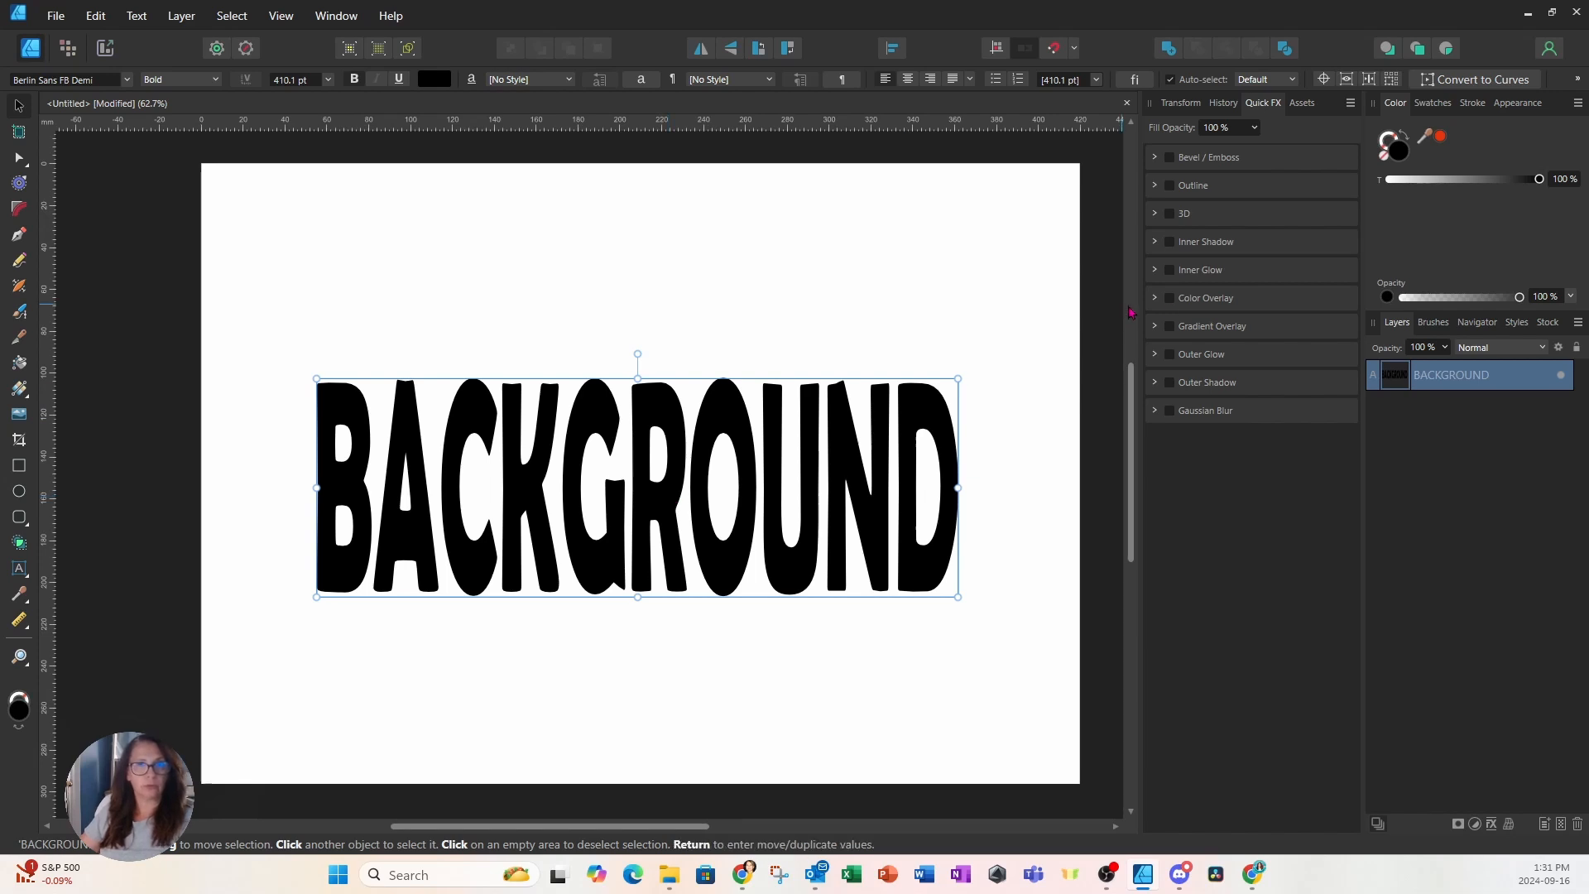
Search the Pixabay stock photos for BEACH in the Stock panel
left_click(1550, 323)
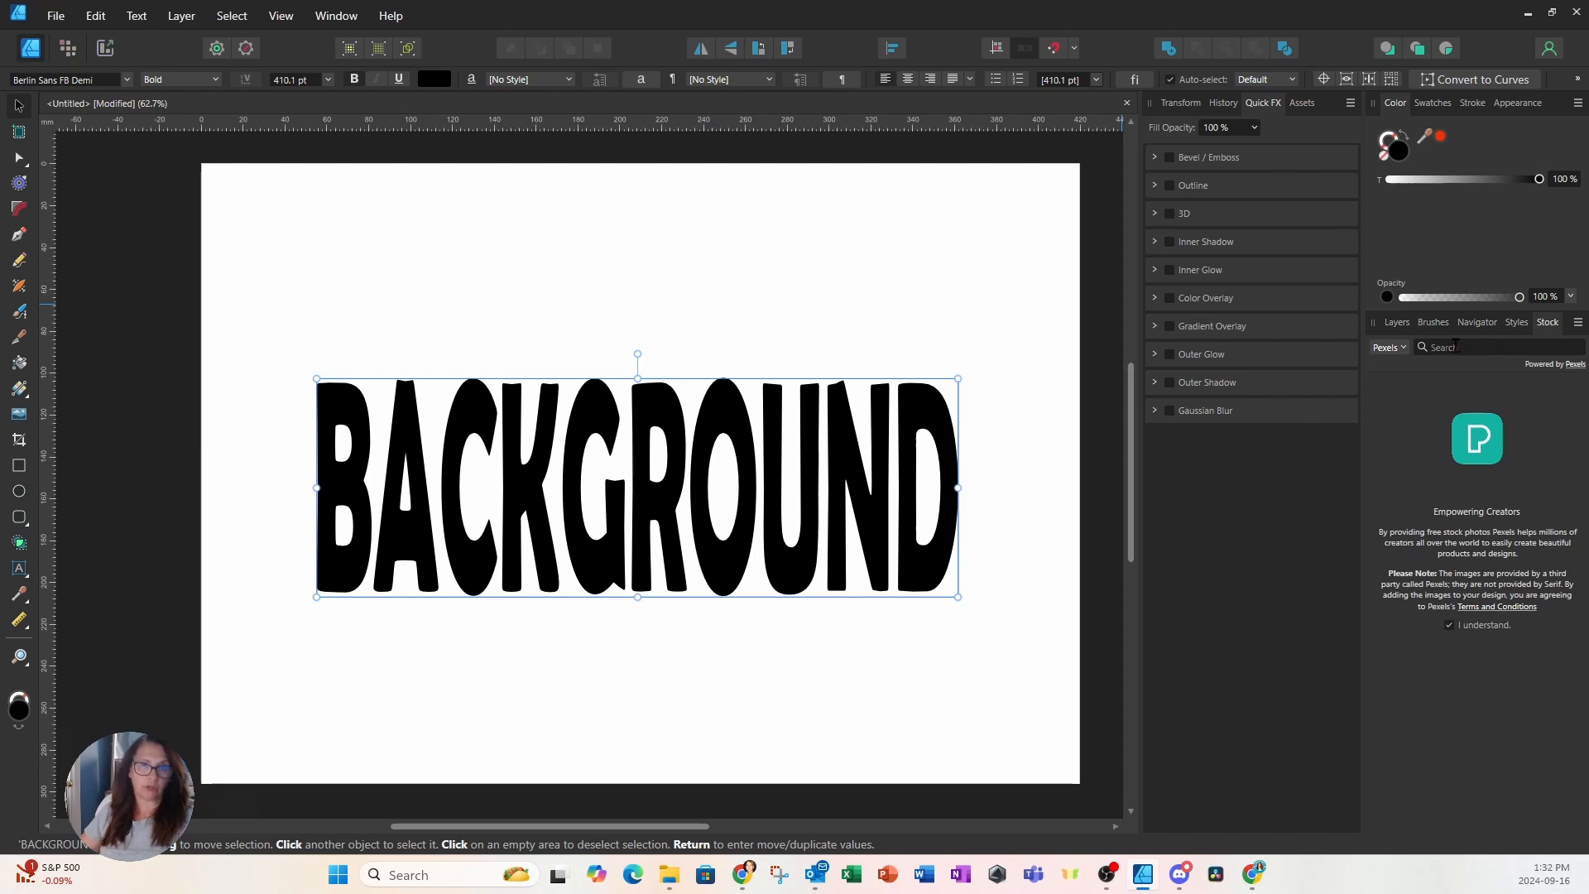
left_click(1402, 348)
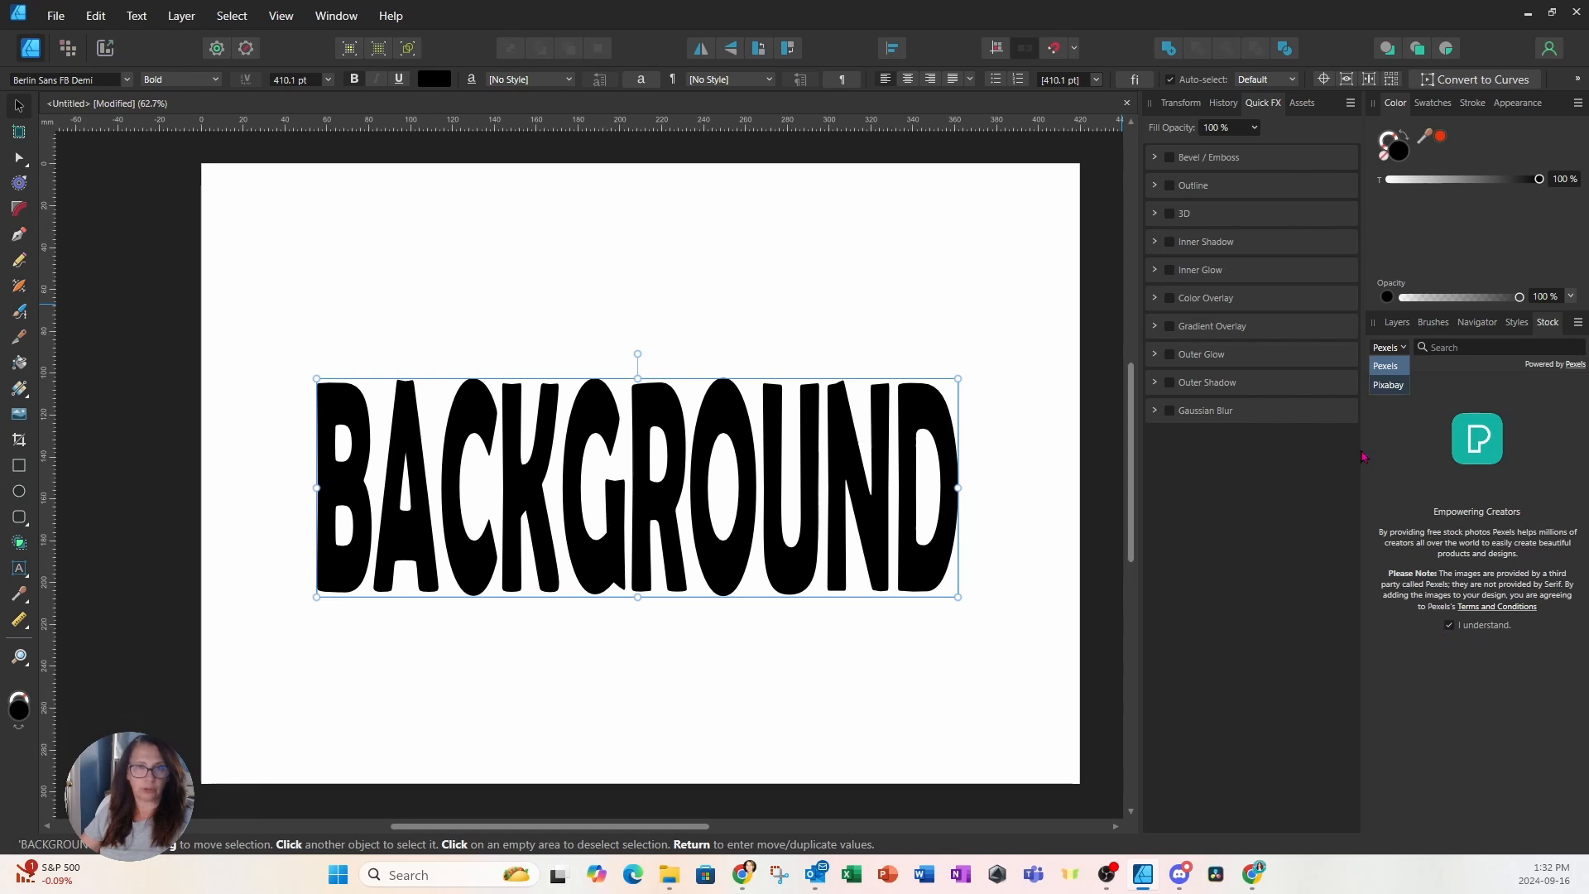
left_click(1389, 386)
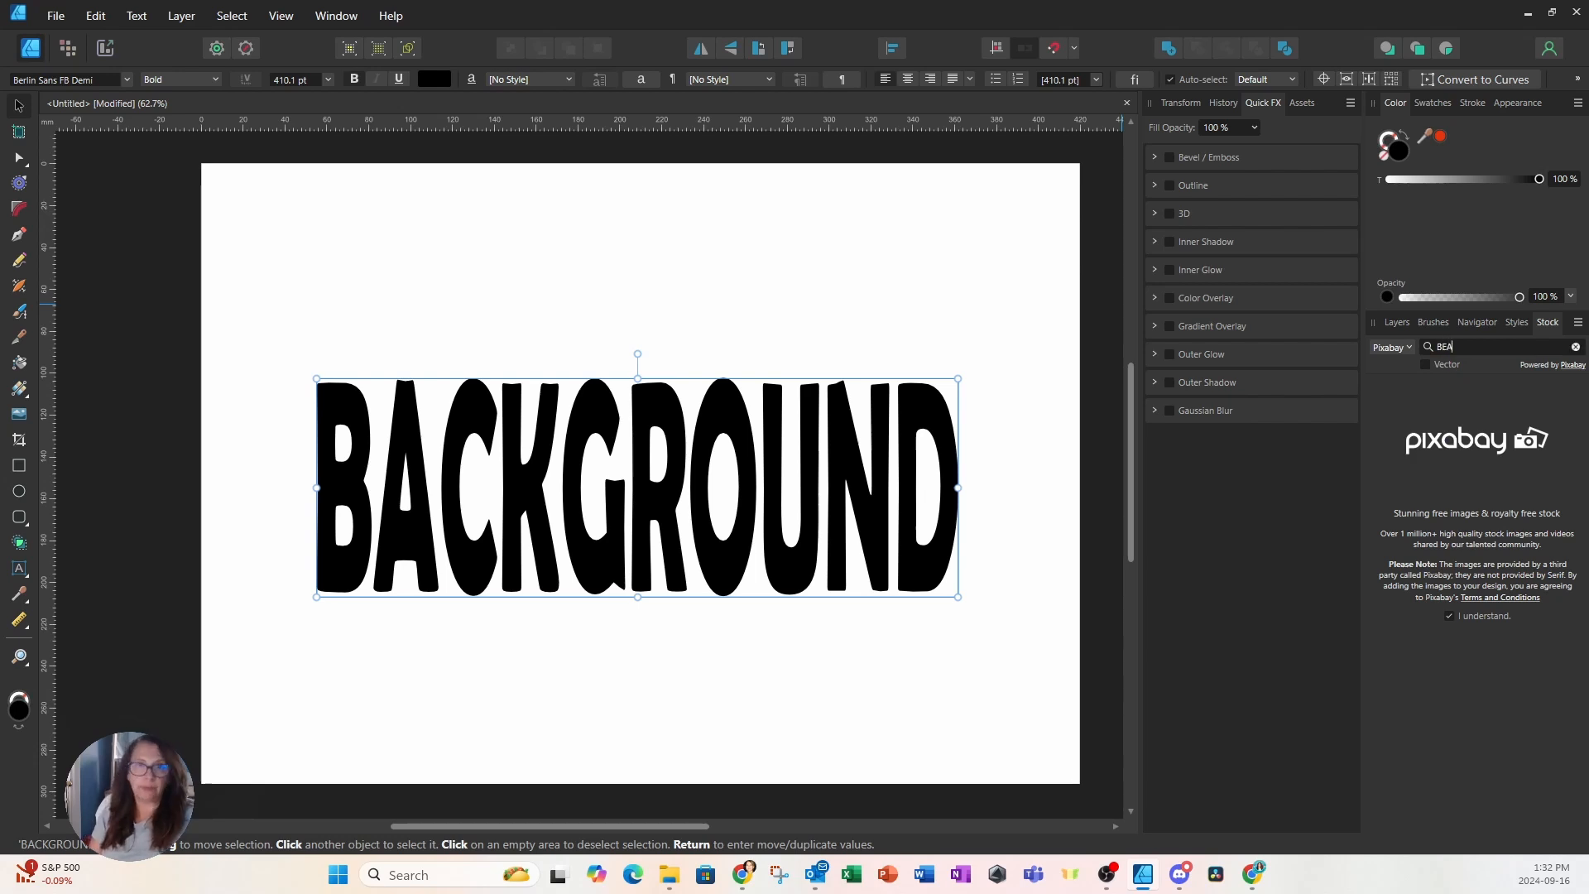
left_click(1440, 348)
type("BEACH")
key("Return")
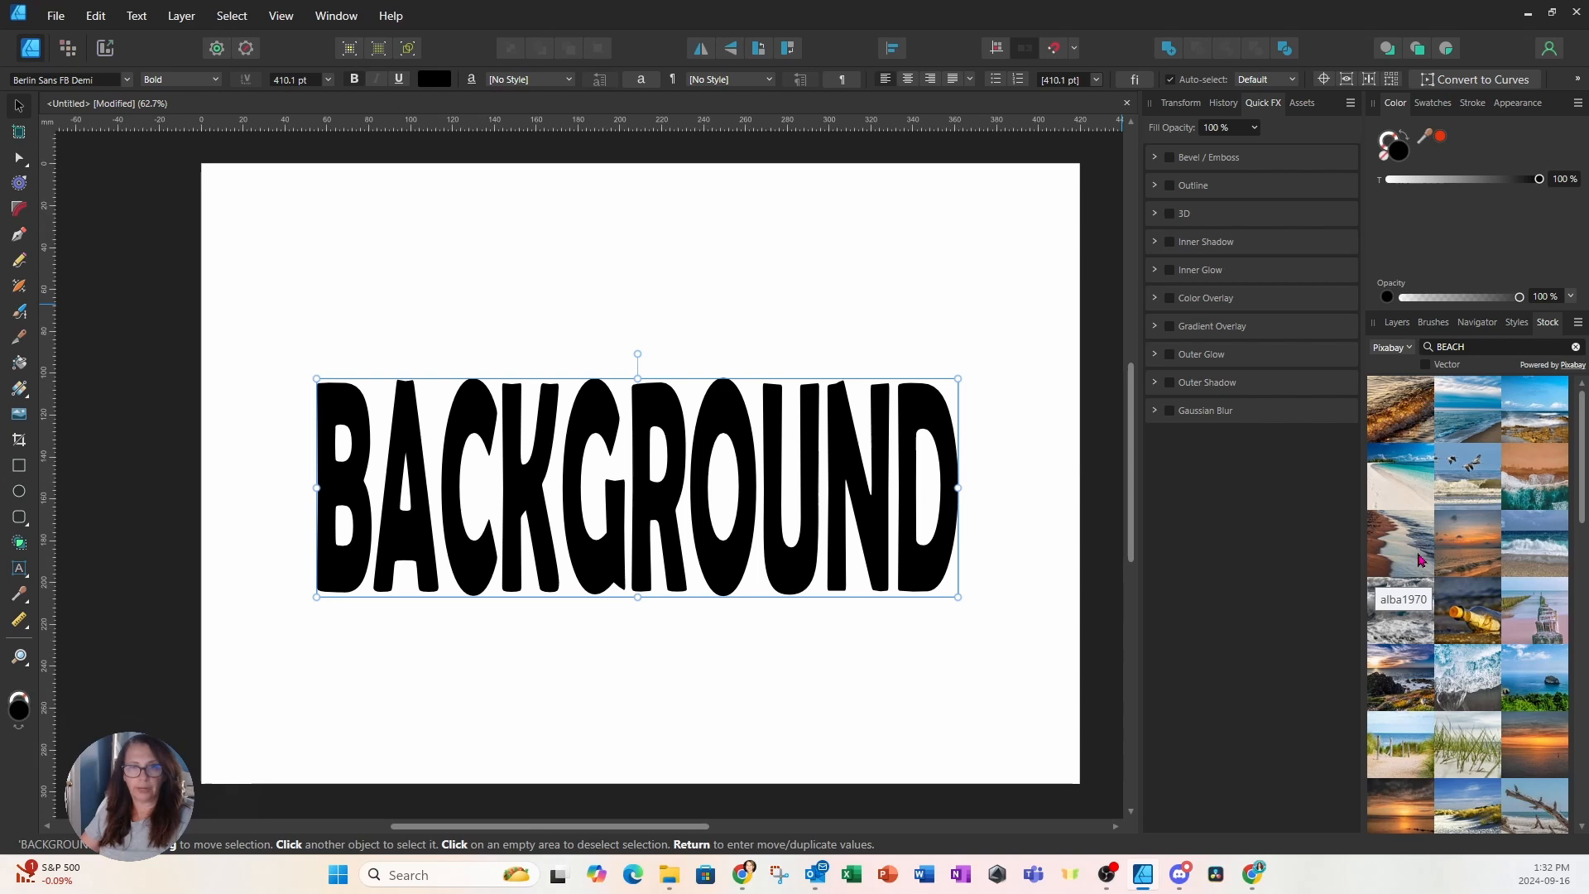
scroll(1421, 560, "down", 10)
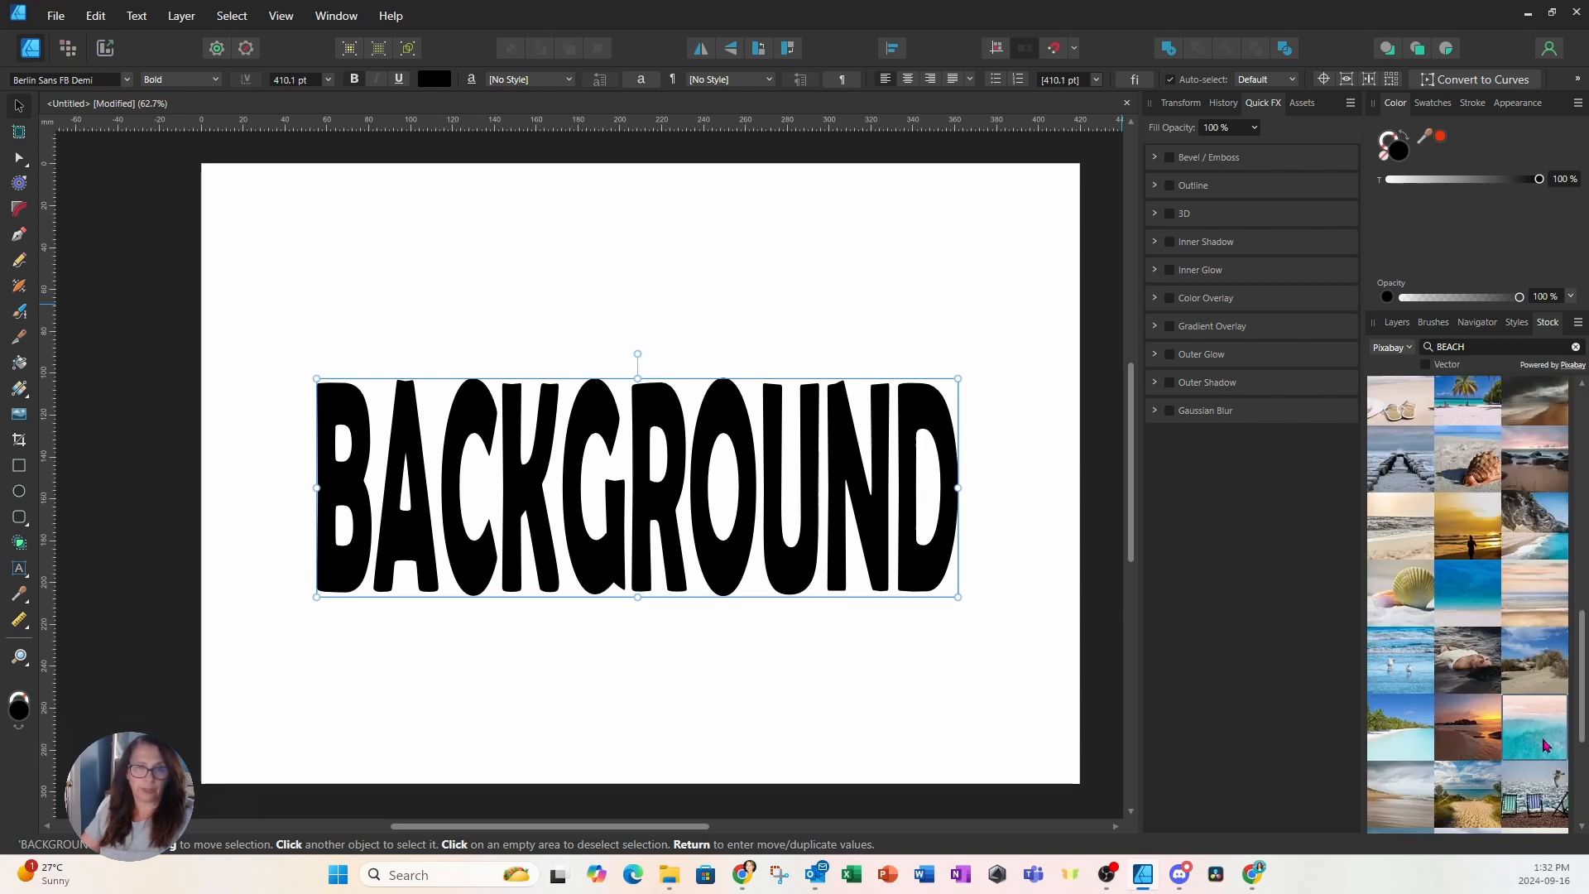
Place an aerial Pixabay beach photo over BACKGROUND, enlarged to cover the whole word
left_click_drag(1544, 745, 320, 372)
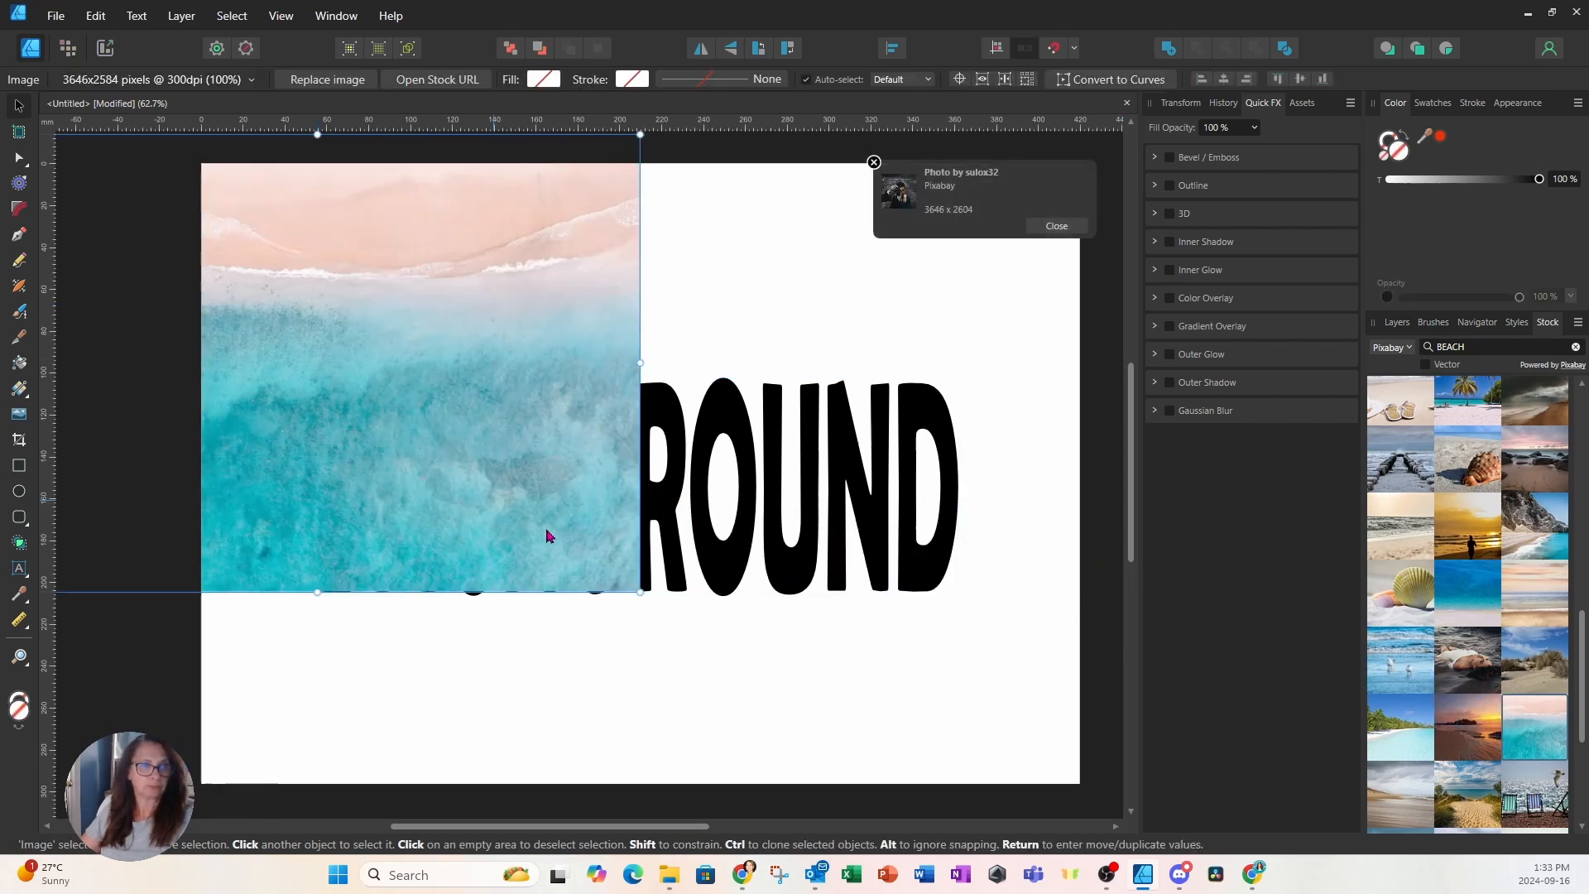
left_click_drag(728, 578, 801, 585)
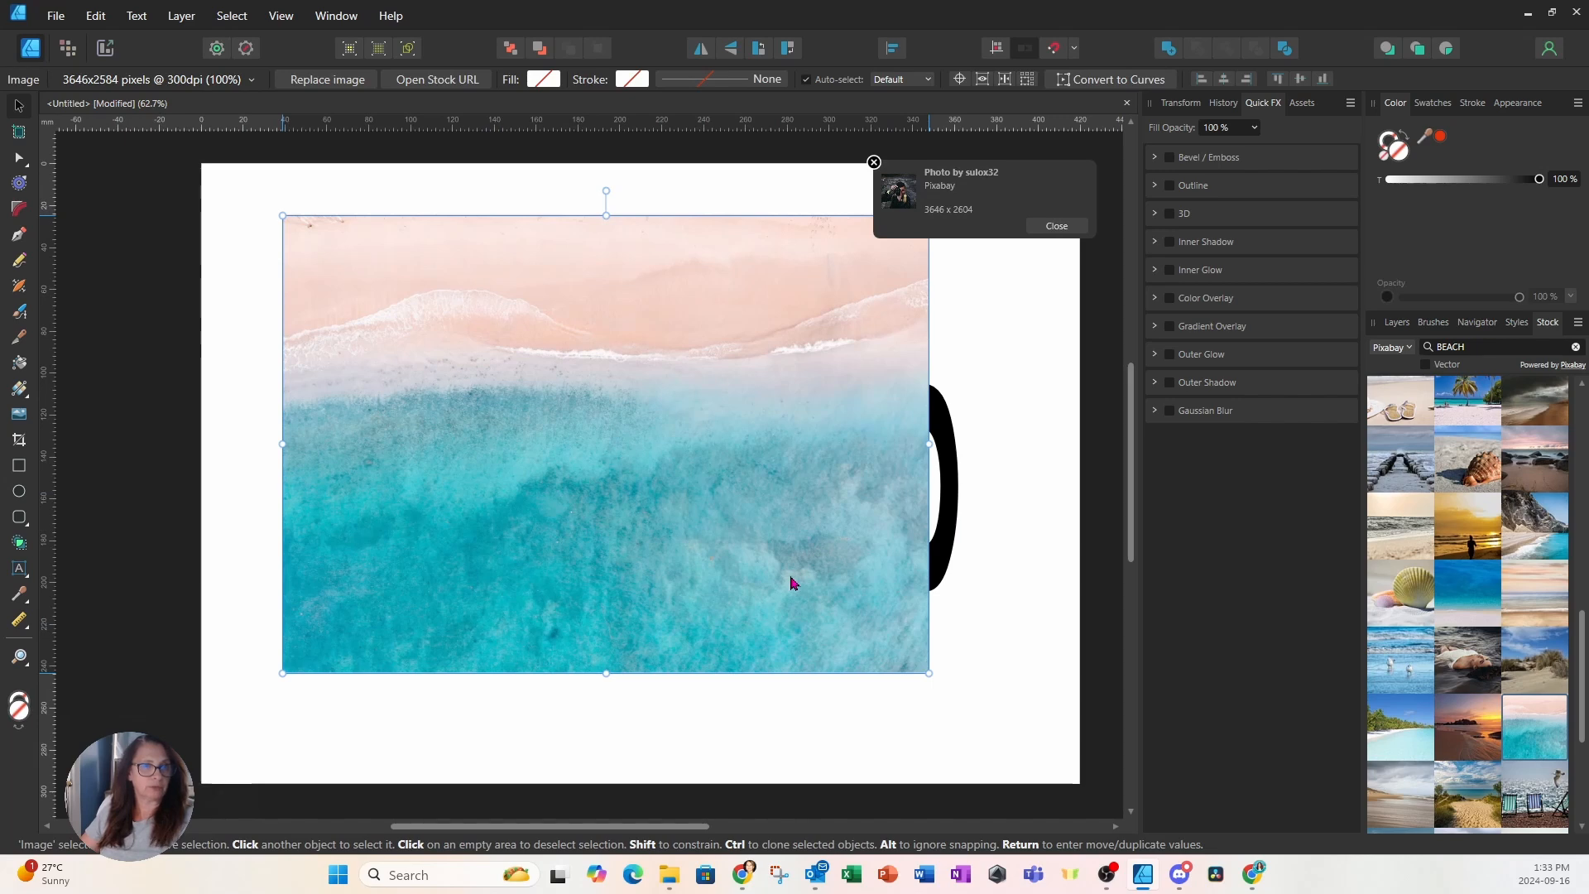
left_click_drag(931, 672, 994, 693)
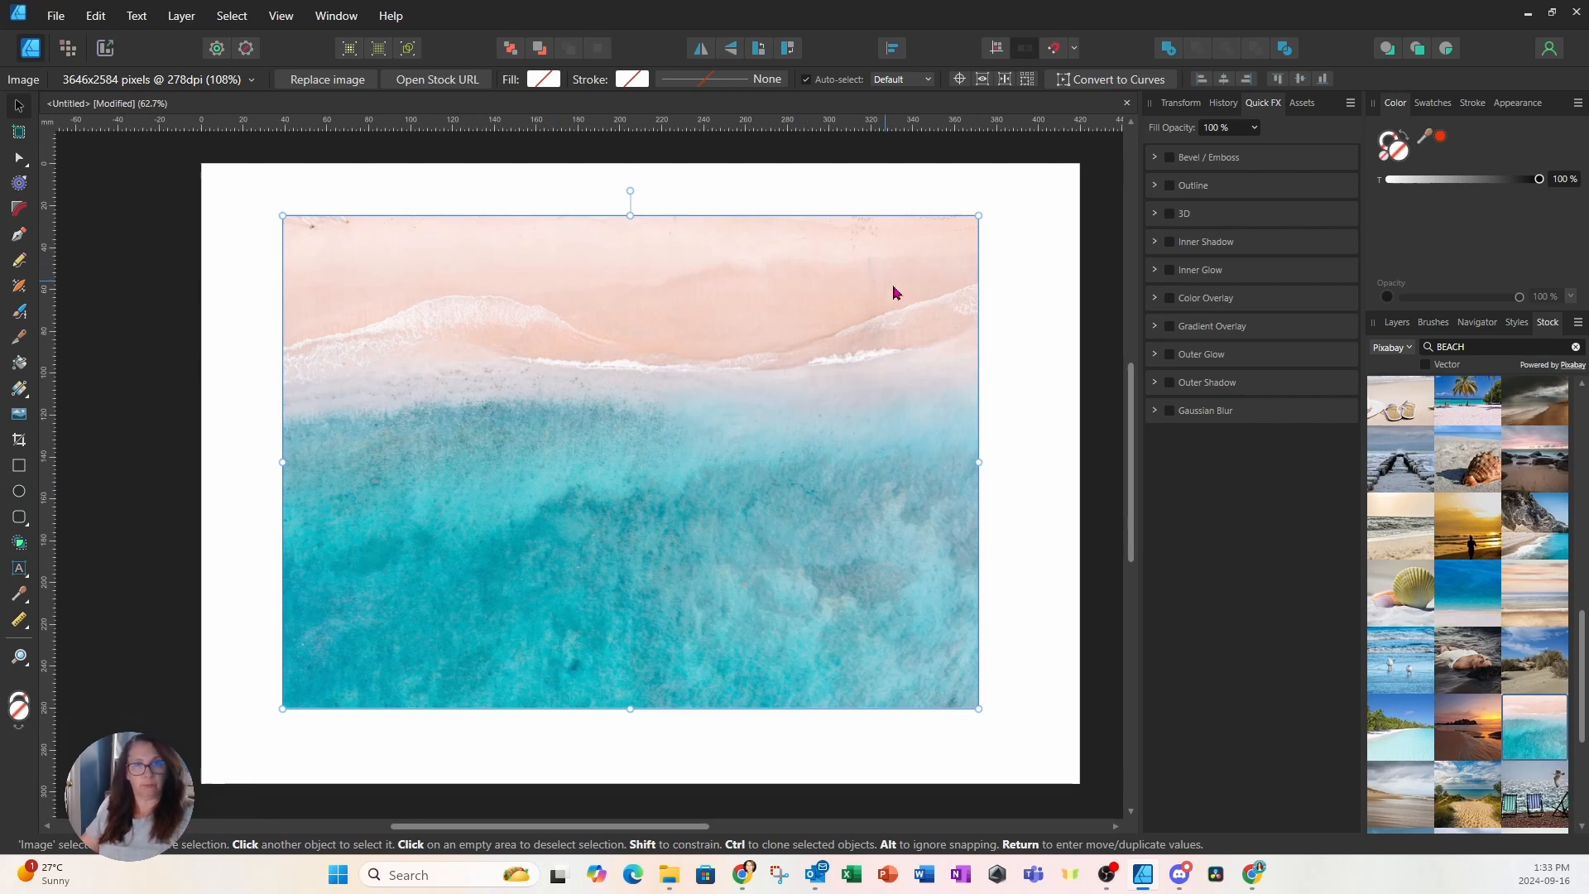
left_click(1397, 322)
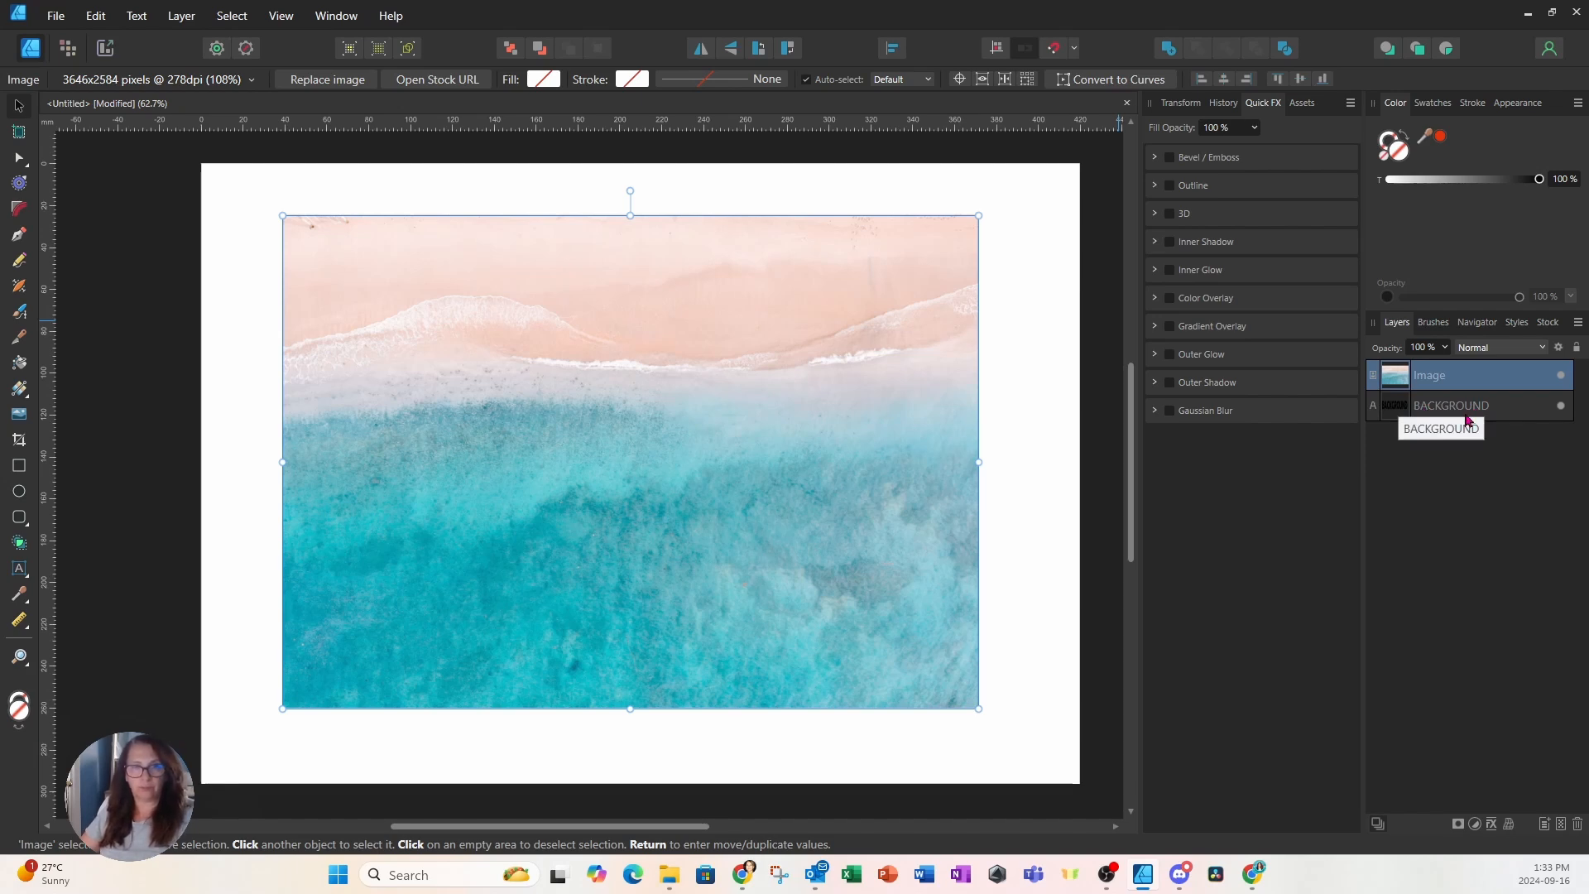
Nest the beach Image layer inside the BACKGROUND text layer in the Layers panel
left_click(1424, 407)
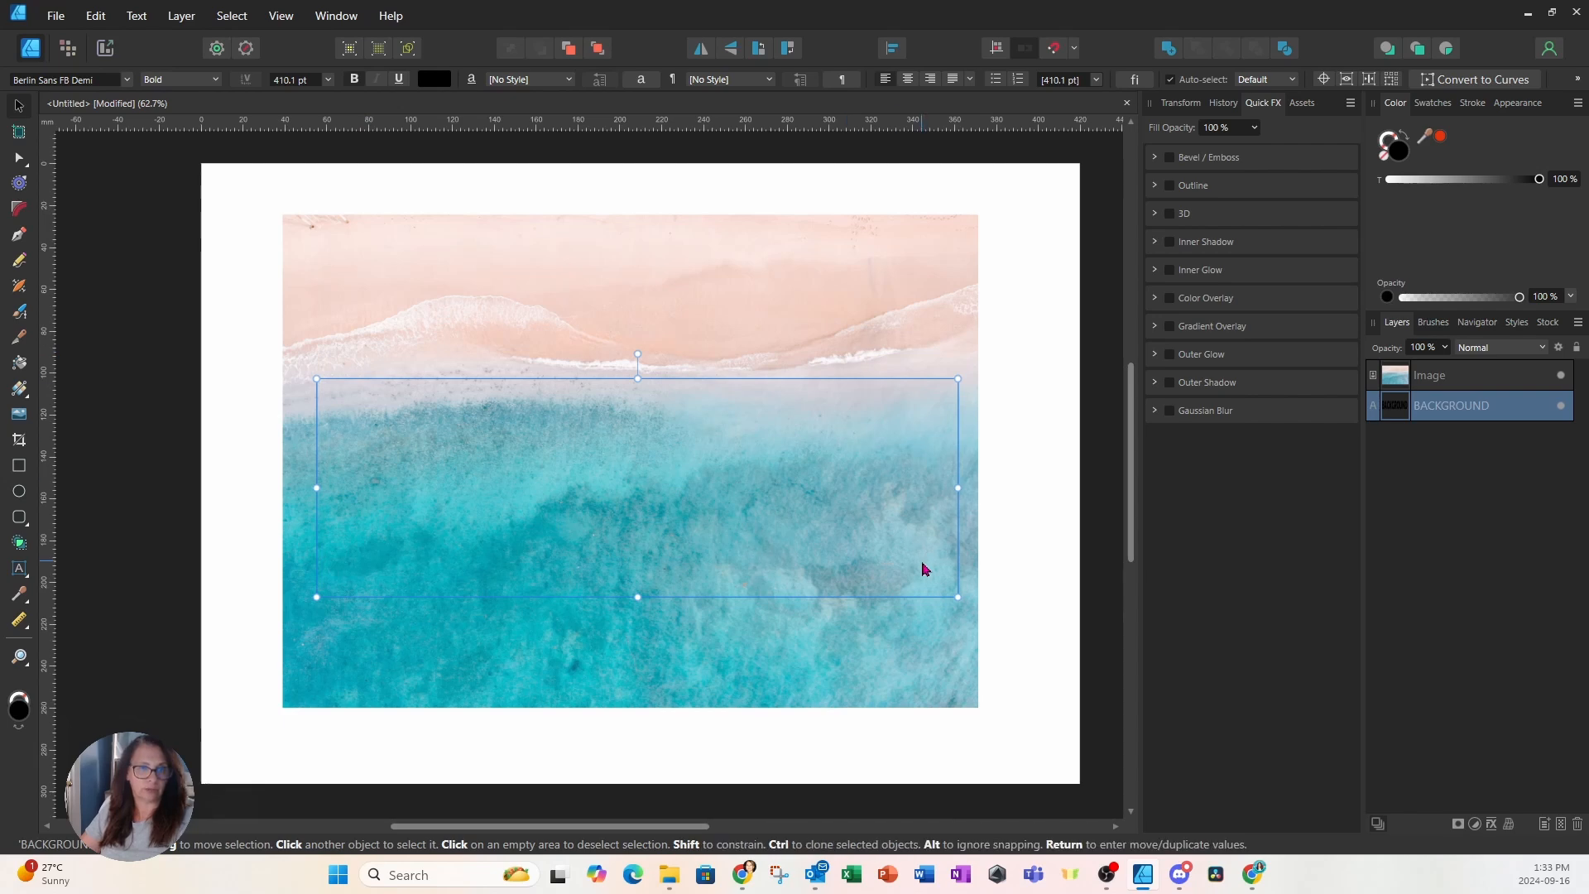
left_click(1436, 378)
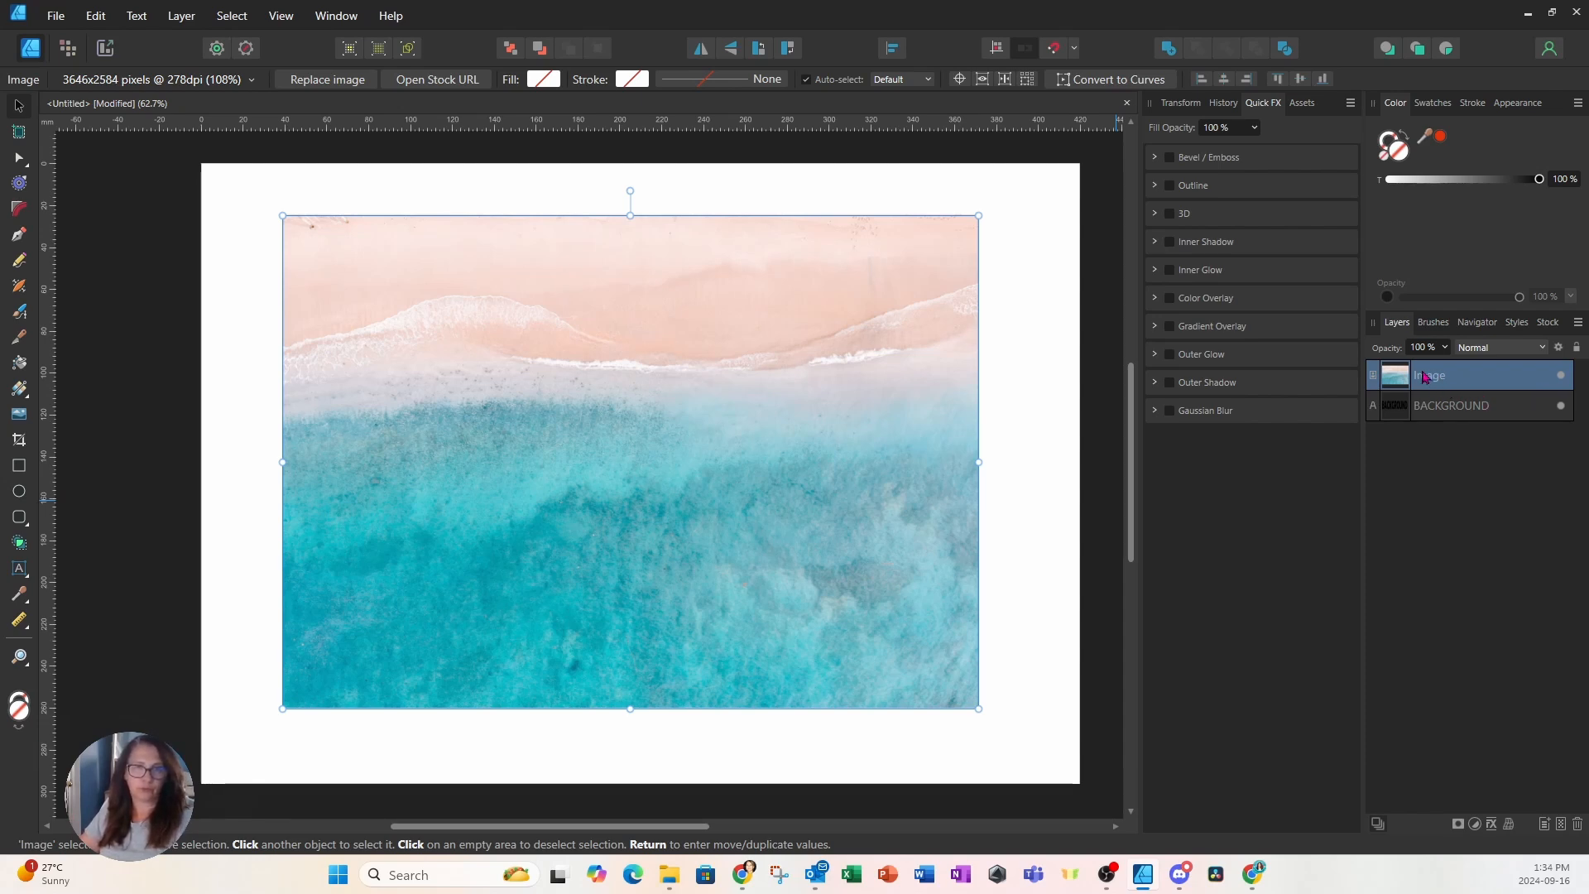
left_click(1427, 406, "shift")
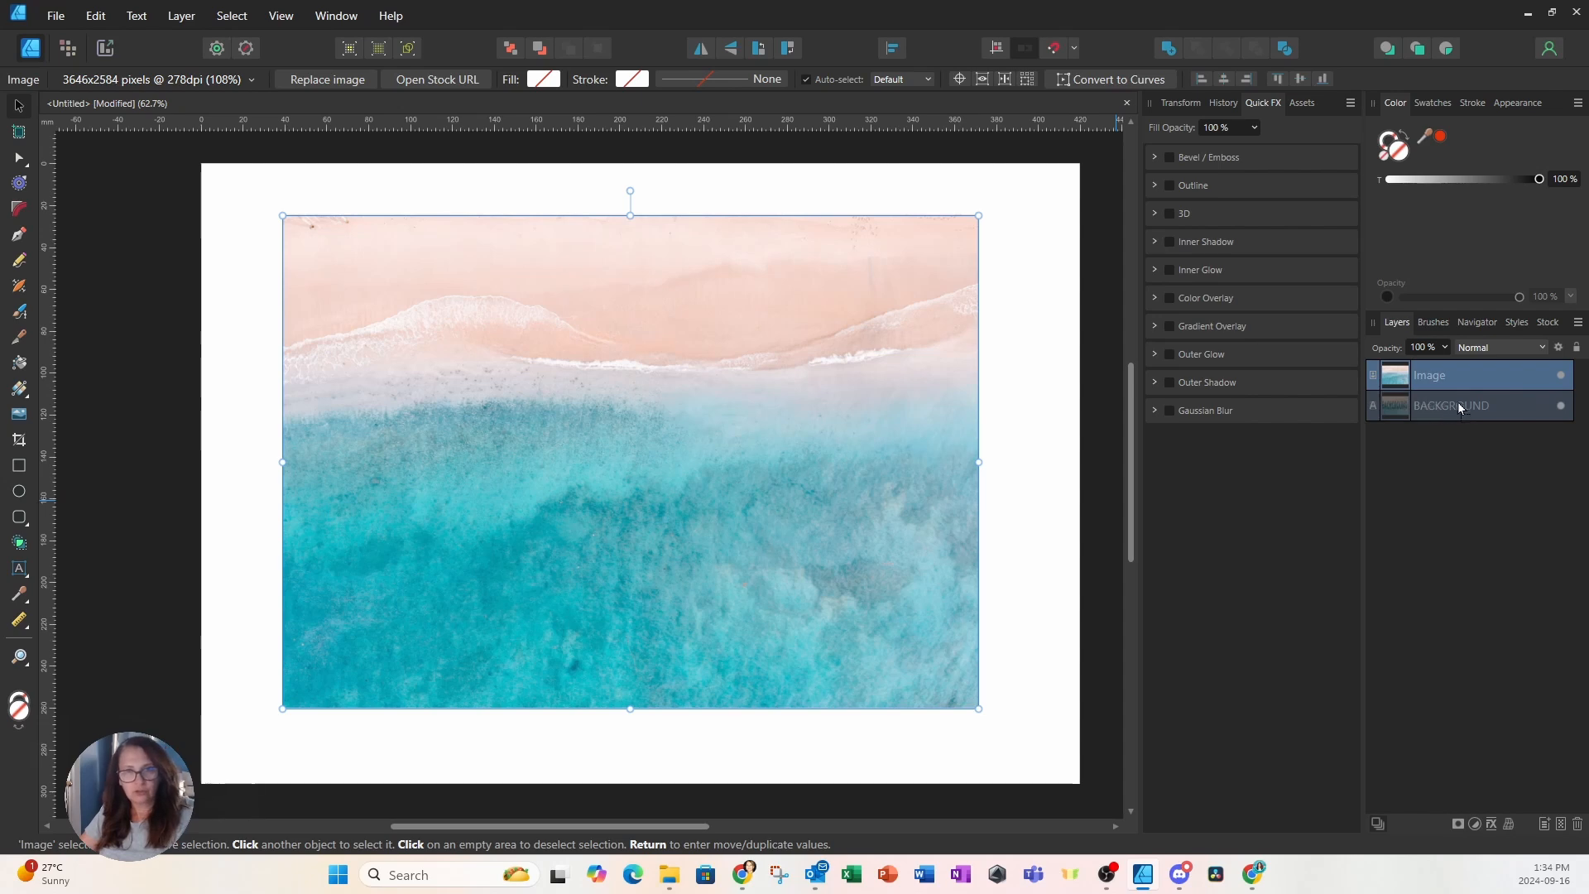
left_click_drag(1502, 401, 1531, 409)
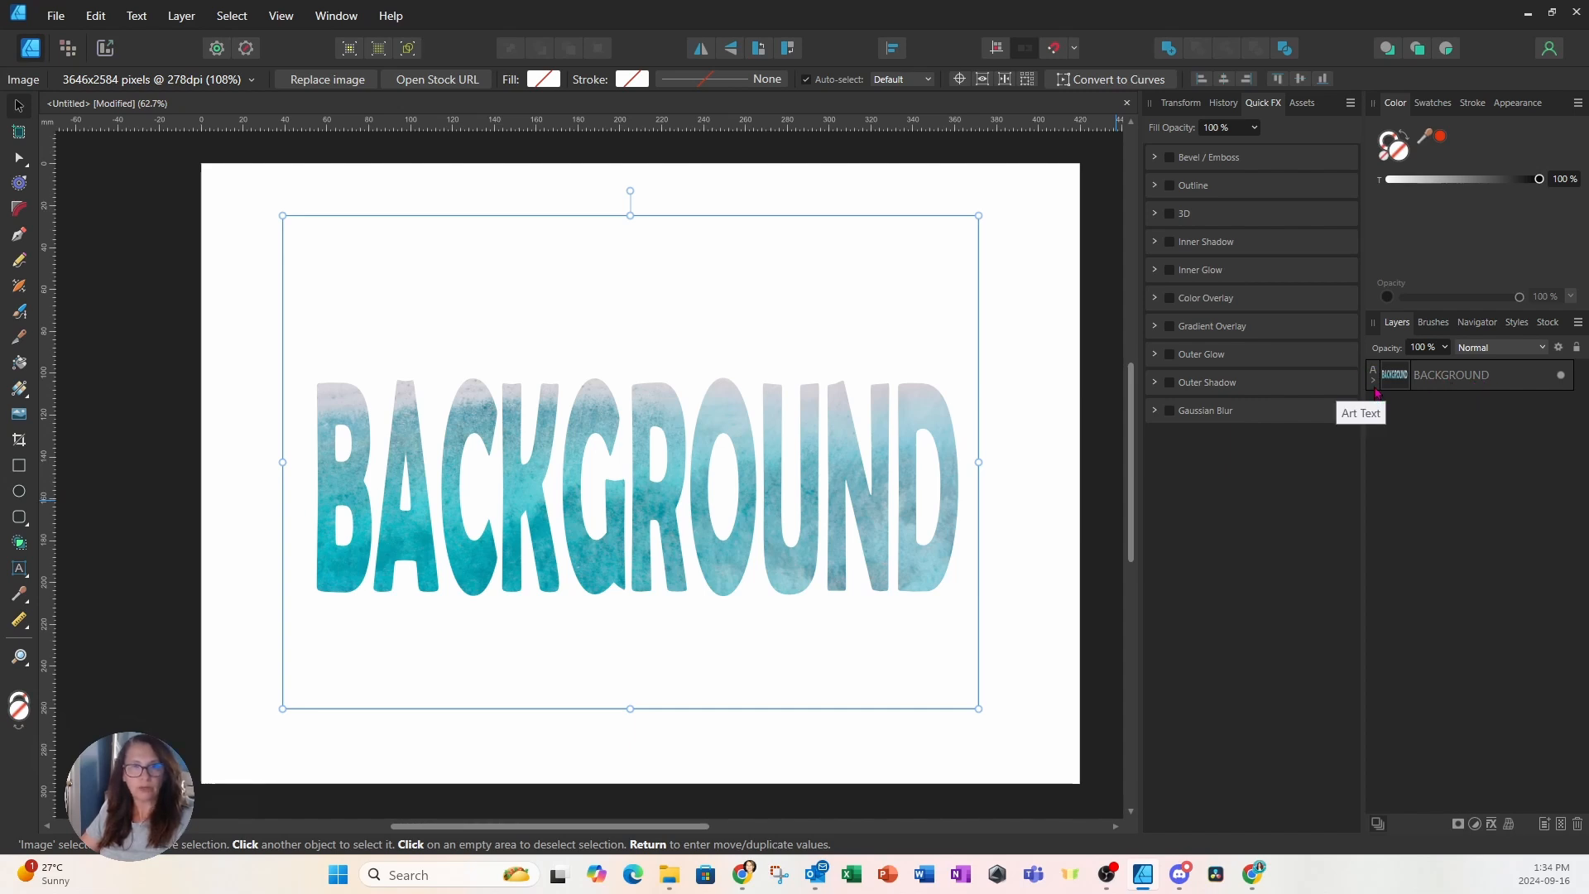
Reposition the nested photo so peach sand tops the letters above turquoise surf
left_click(1376, 386)
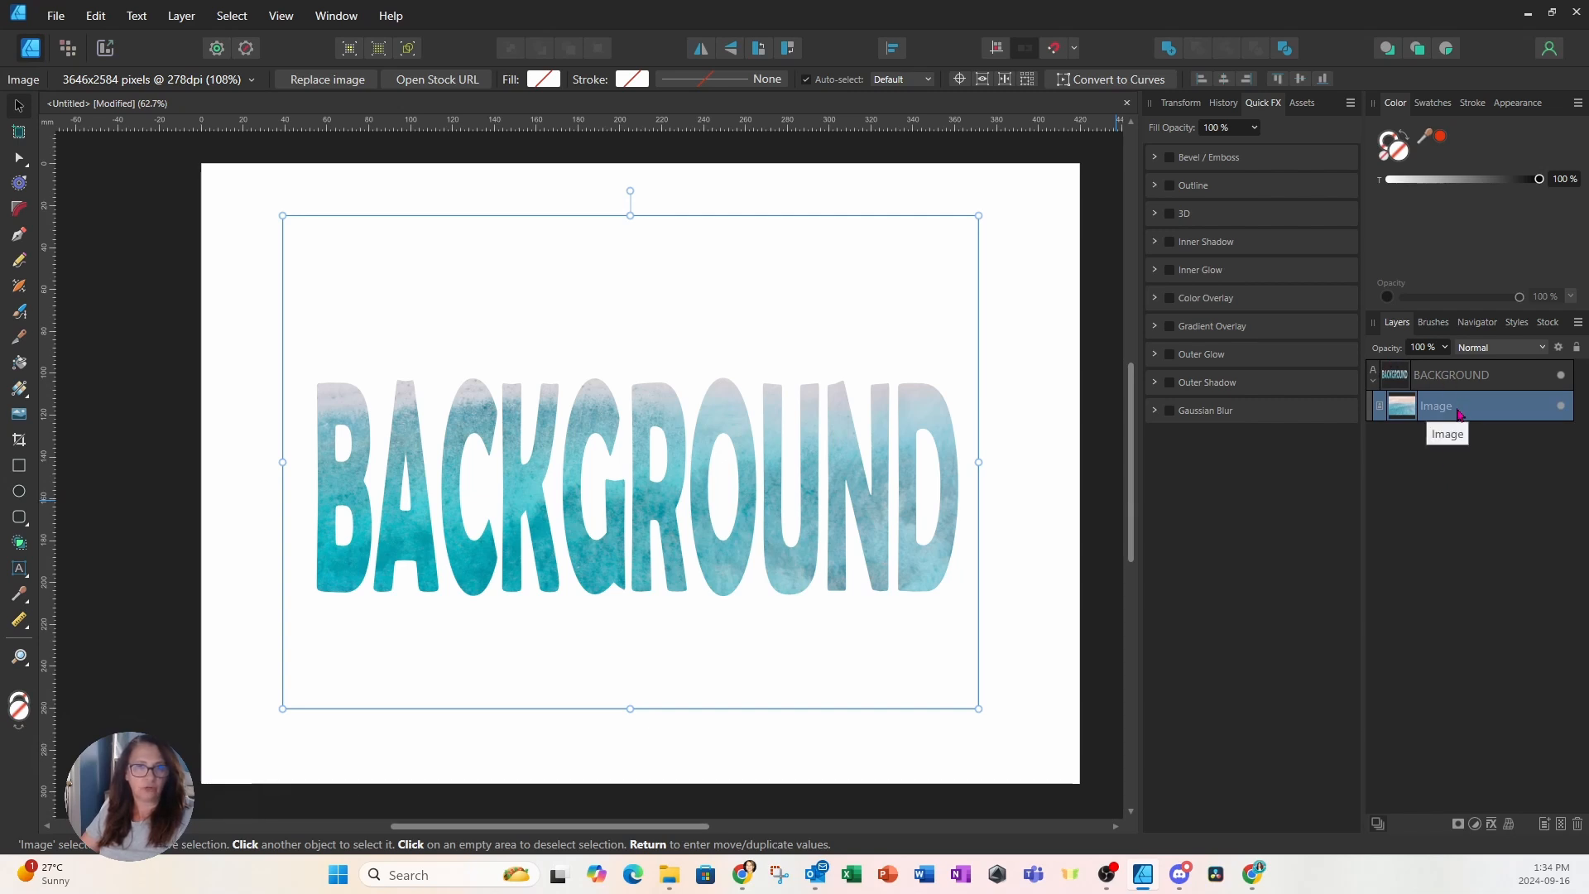
double_click(1458, 414)
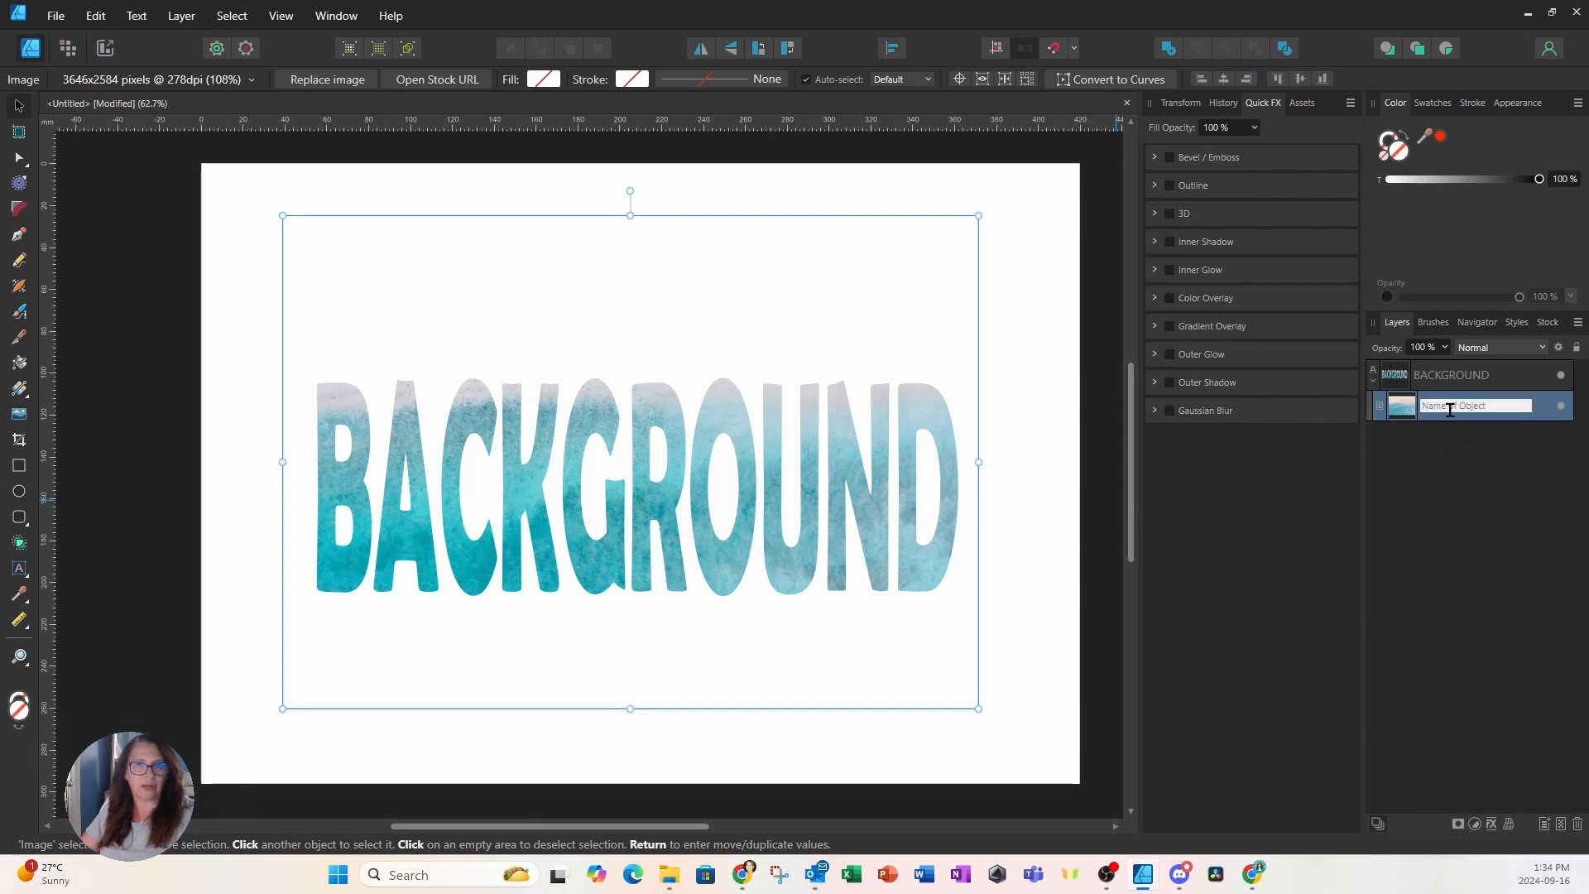
left_click(1402, 408)
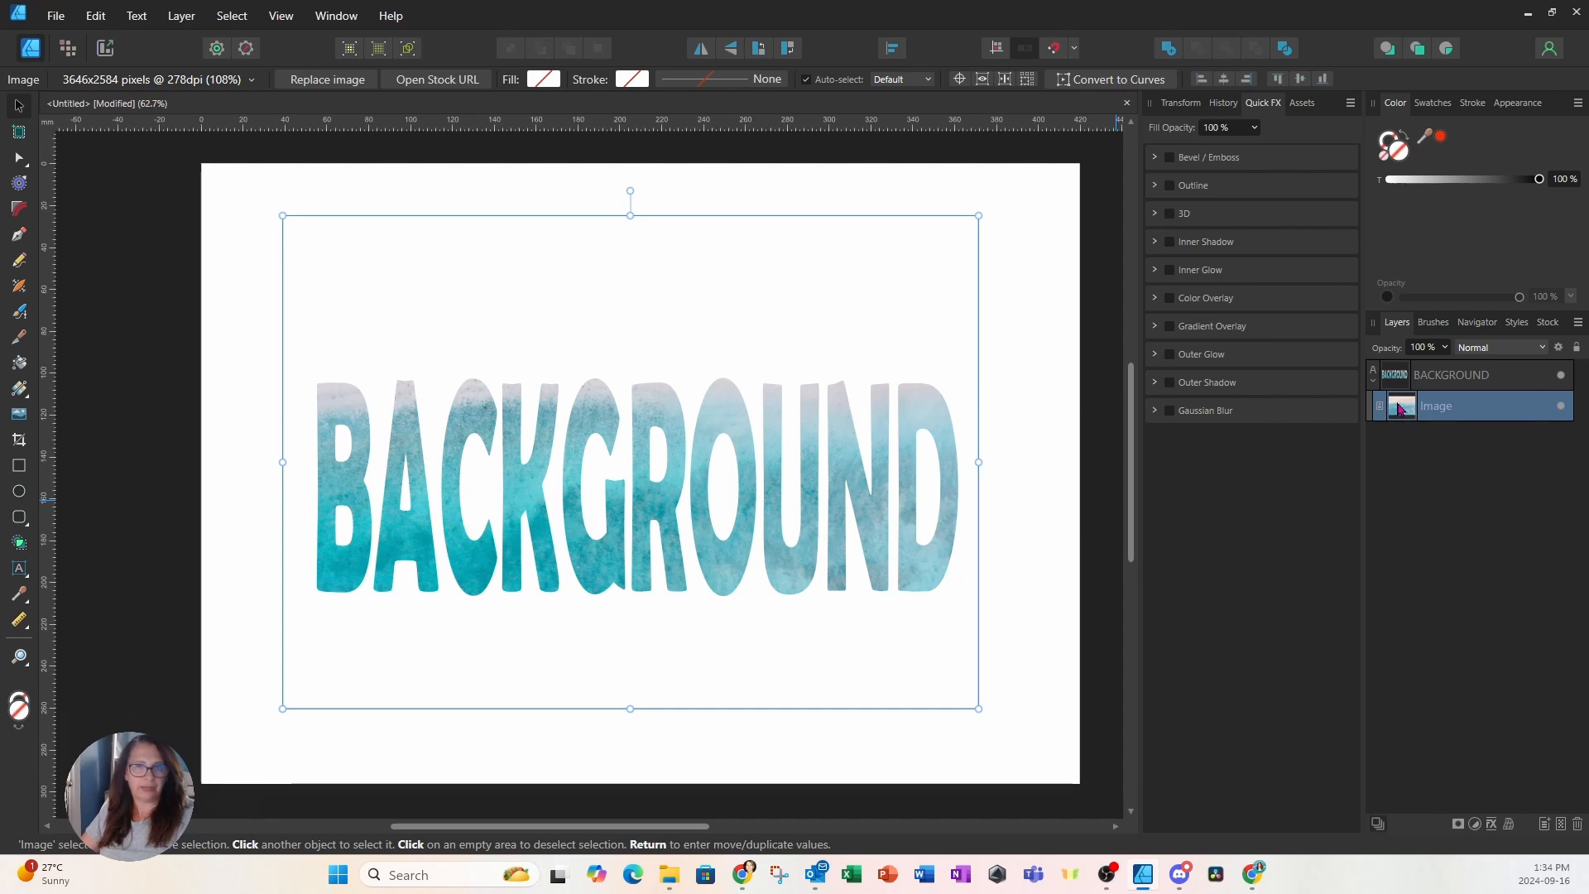
left_click_drag(902, 312, 902, 419)
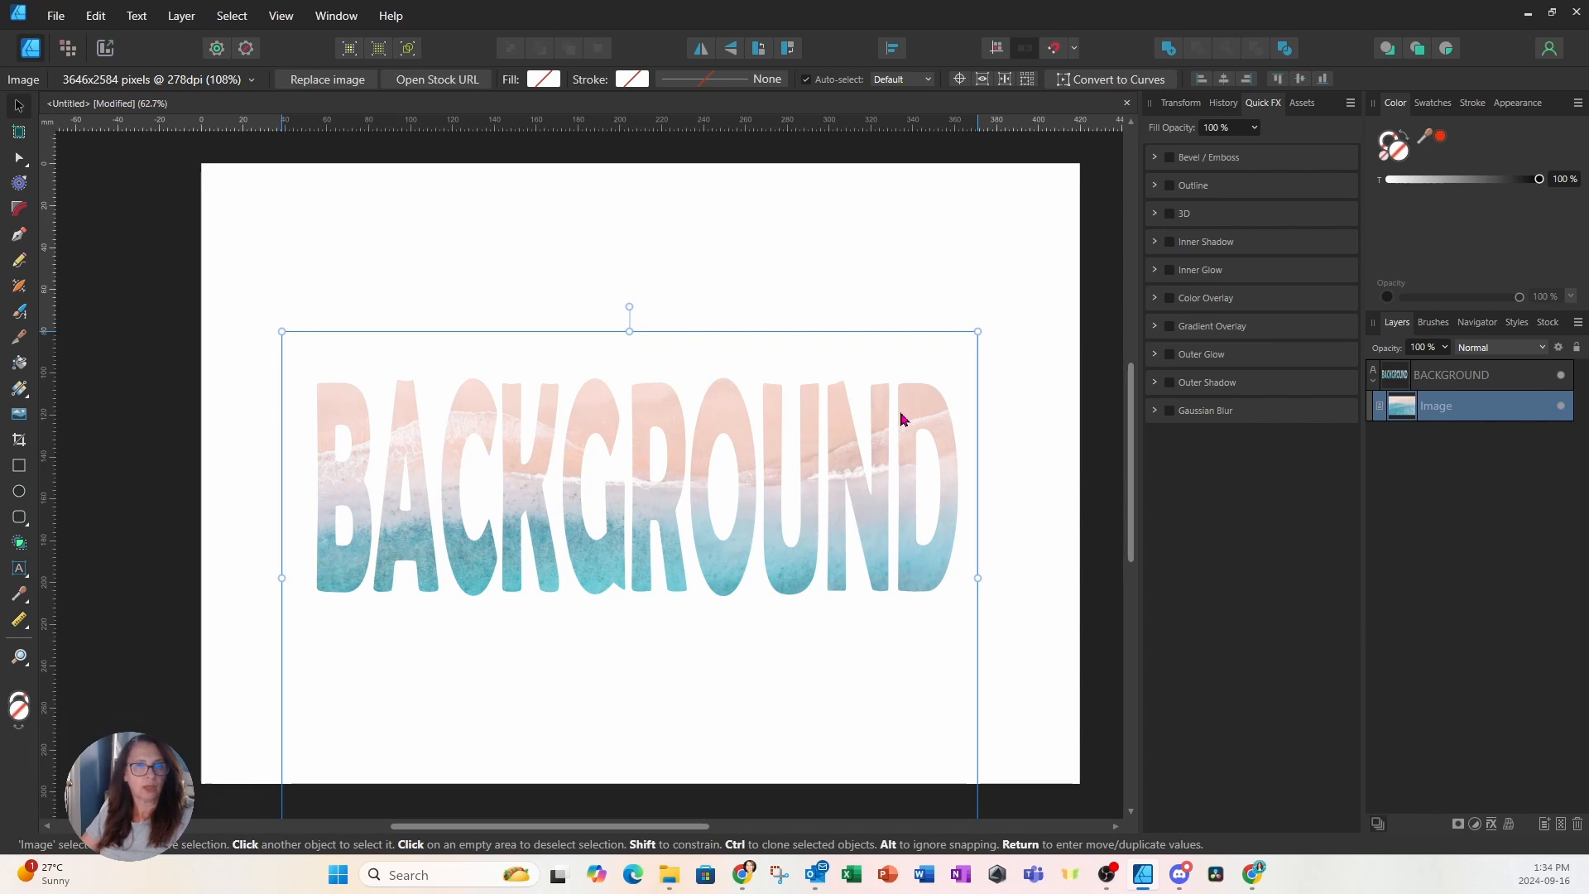
mouse_move(902, 417)
left_mouse_down()
mouse_move(808, 412)
mouse_move(976, 414)
mouse_move(922, 419)
mouse_move(909, 403)
left_mouse_up()
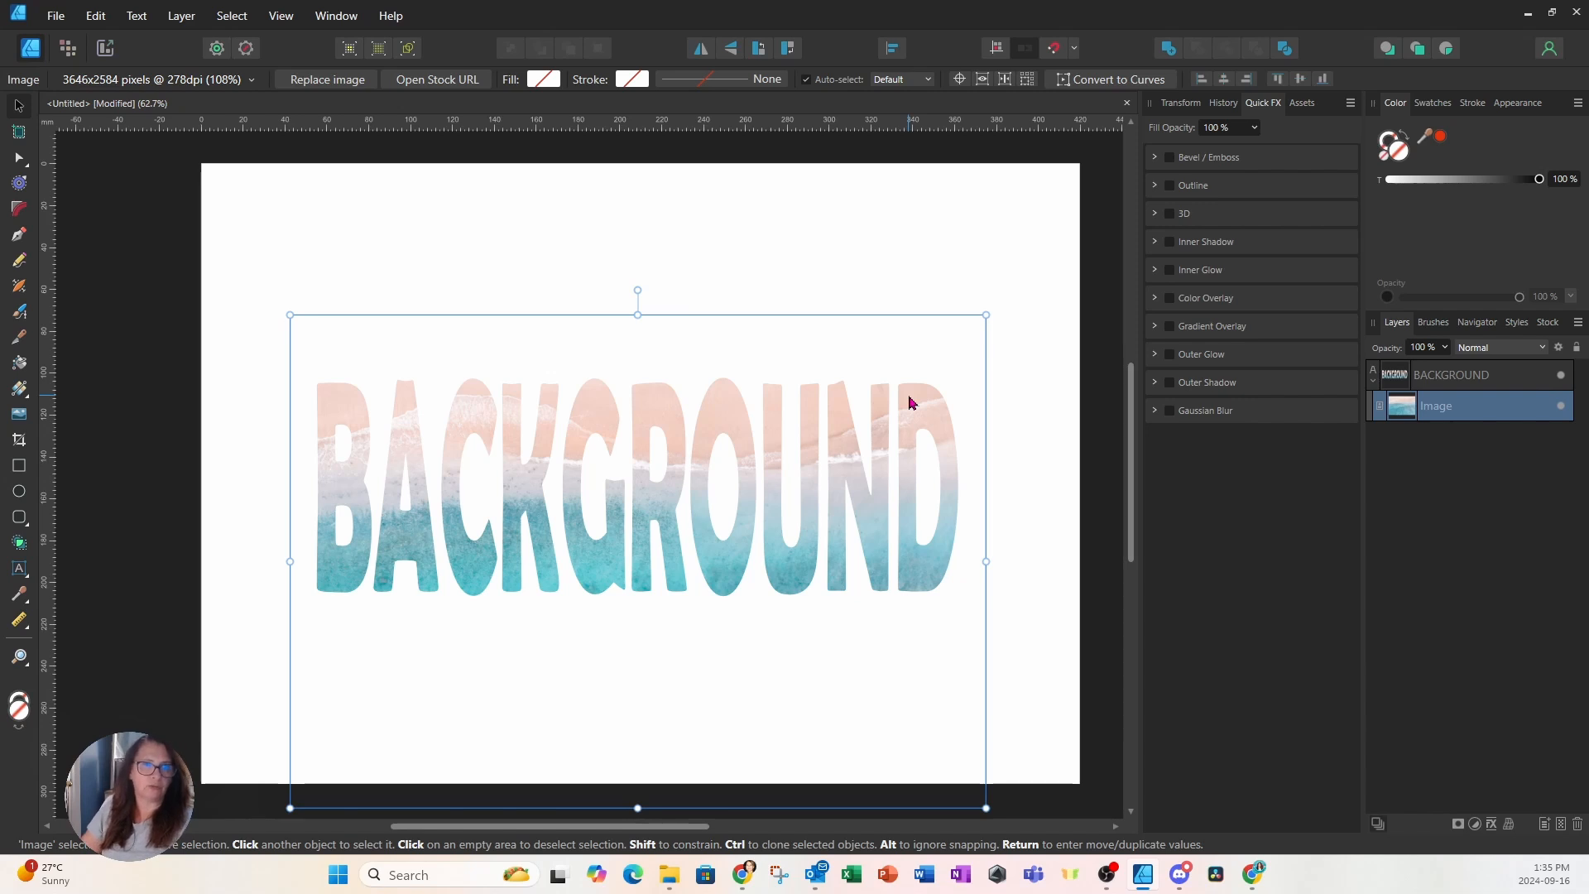
Deselect everything to preview the beach-filled BACKGROUND lettering
left_click(1025, 240)
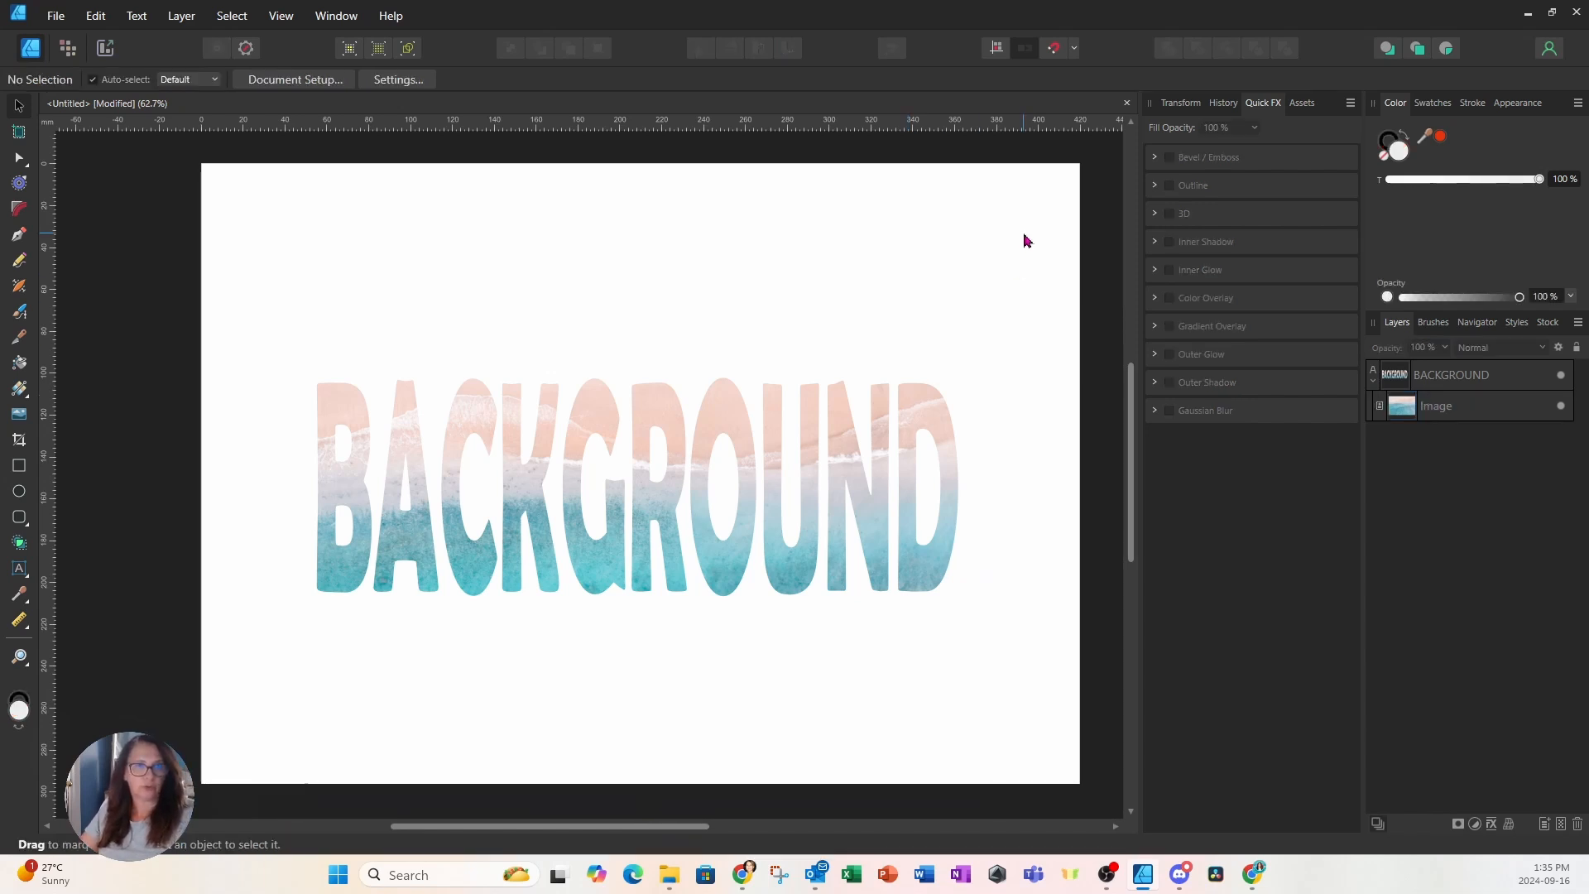